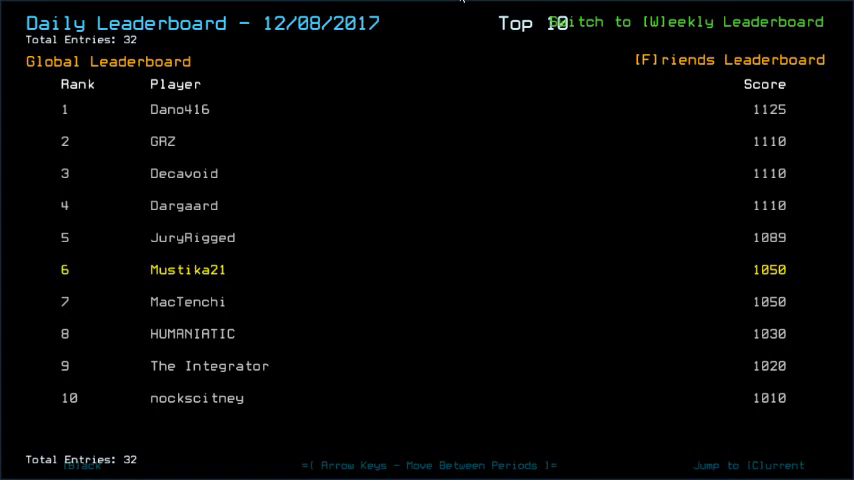
Step: Filter the 12/08/2017 daily leaderboard to show friends only
key(f)
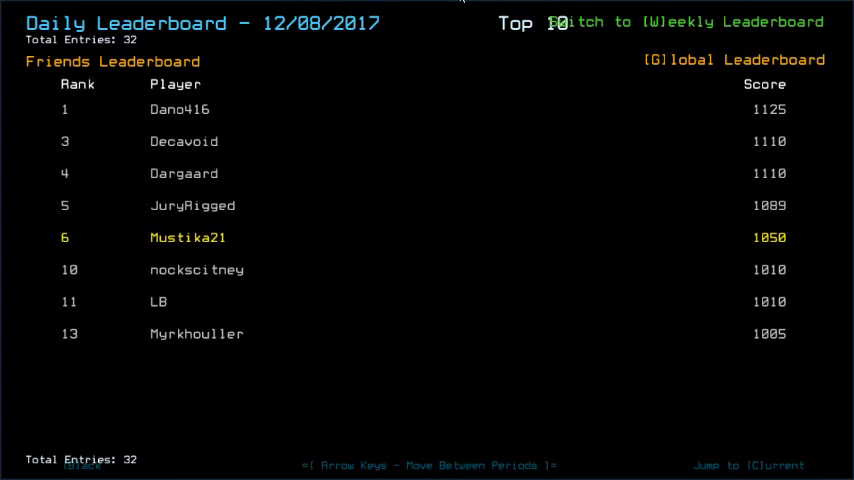
Step: Leave the leaderboard for the Challenge Launcher and start the daily challenge mission
key(b)
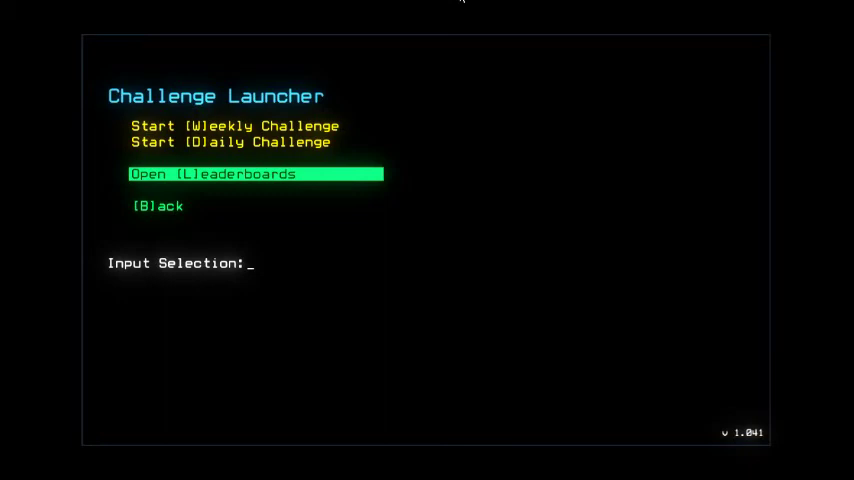
key(b)
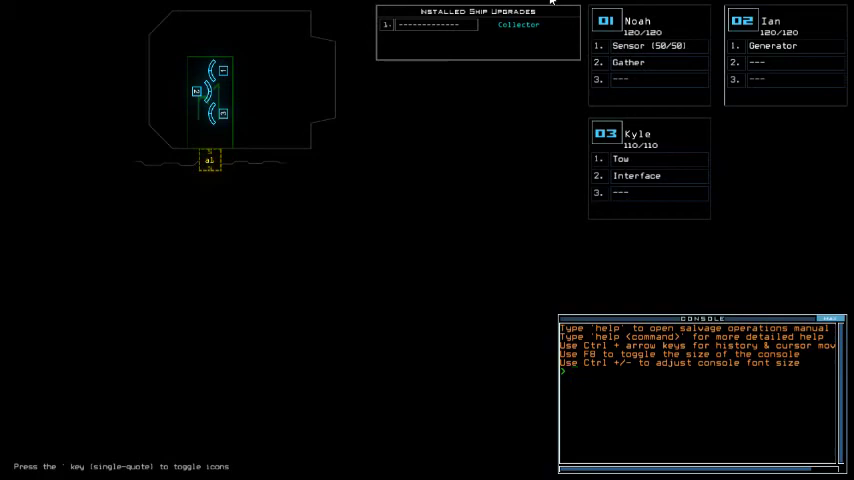
text(sensor)
Step: Drop drone 01's sensor and move drone 03's tow module onto drone 01
key(Return)
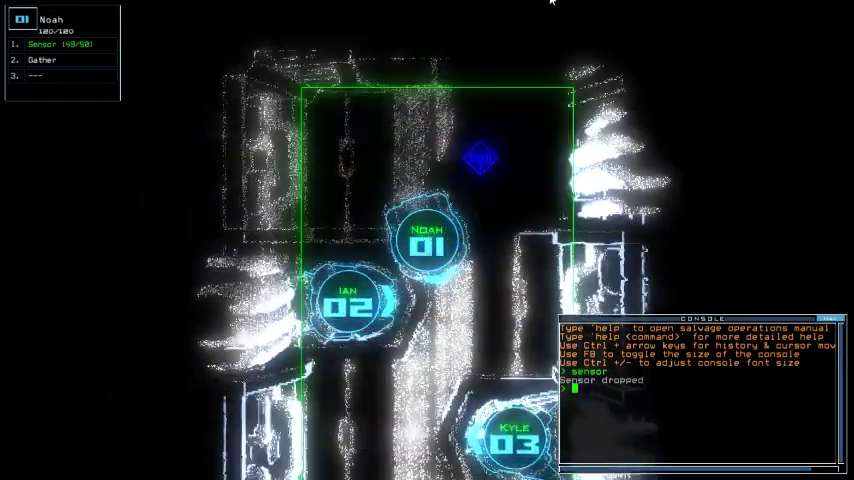
text(swap)
key(Return)
key(Right)
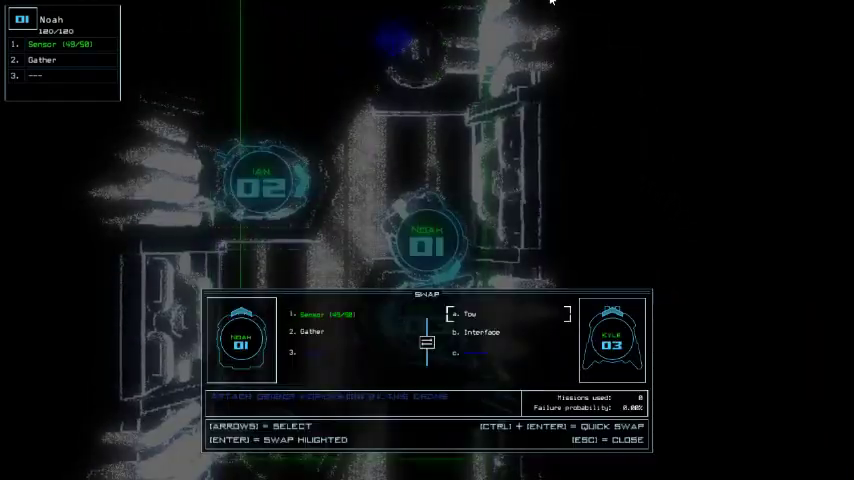
key(Return)
key(Escape)
Step: Move drone 03's interface module onto drone 02, then bring up the ship schematic
key(Tab)
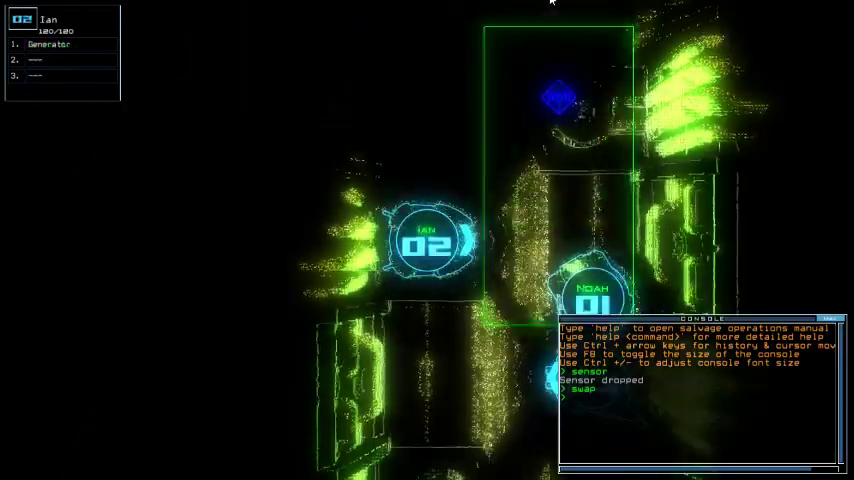
text(swap)
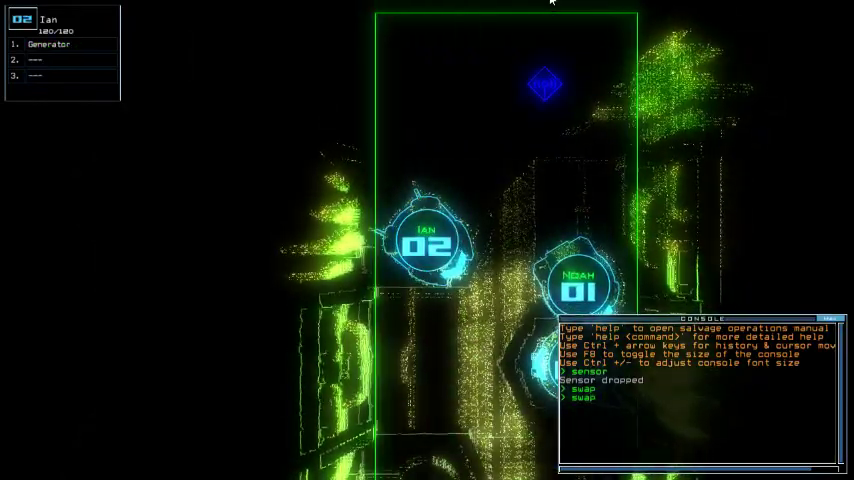
key(Return)
key(Right)
key(Return)
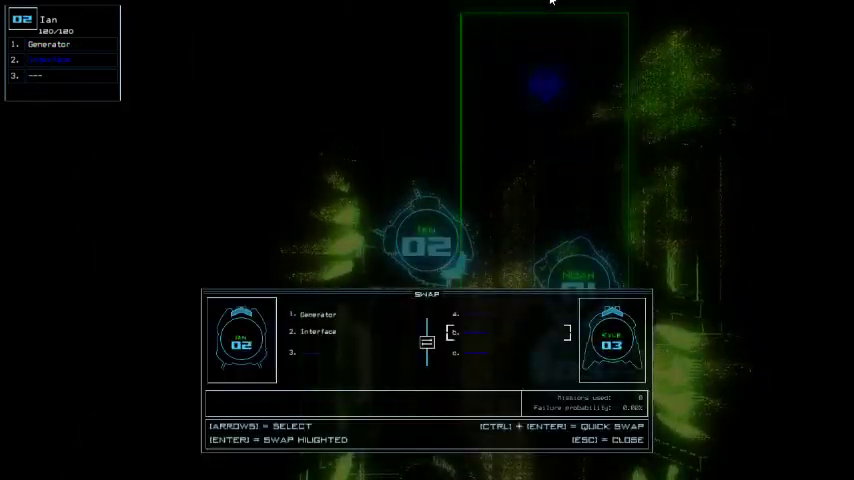
key(Escape)
key(Tab)
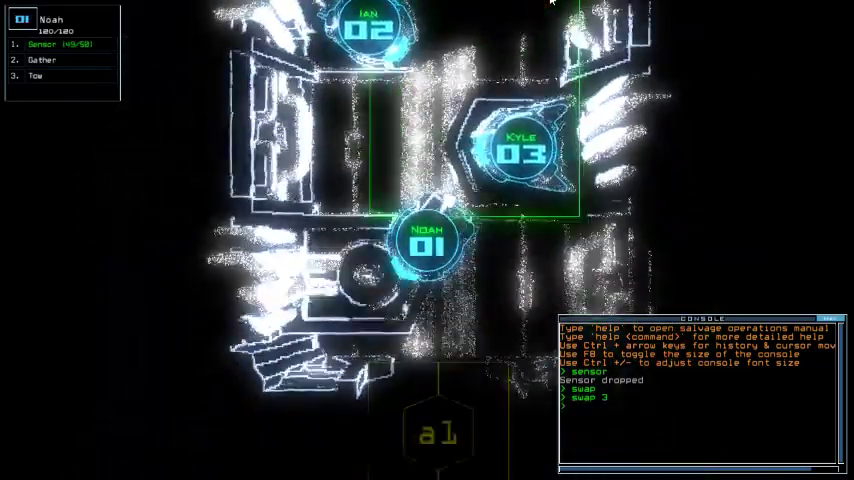
key(m)
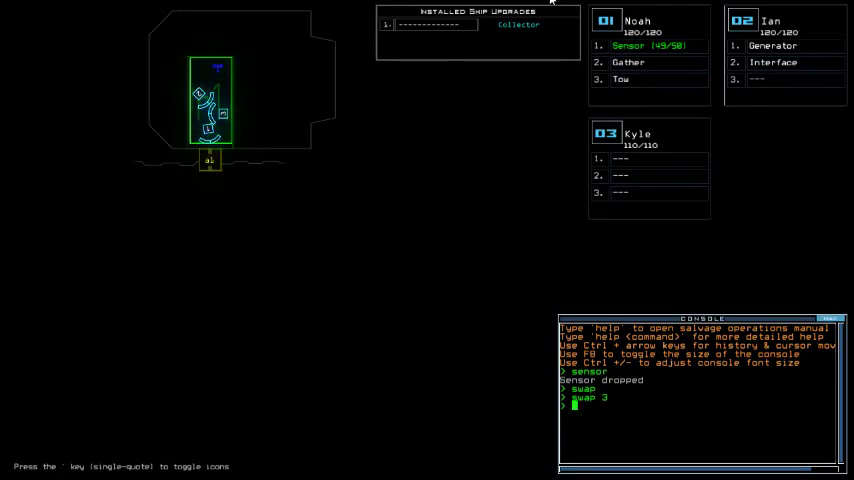
text(begin)
Step: Begin the mission, drop drone 01's sensor and gather the nearby scrap
key(Return)
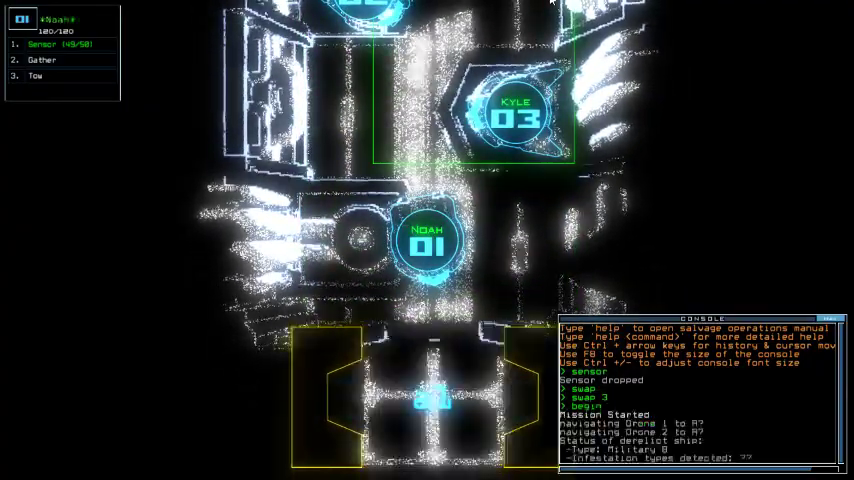
text(sensor)
key(Return)
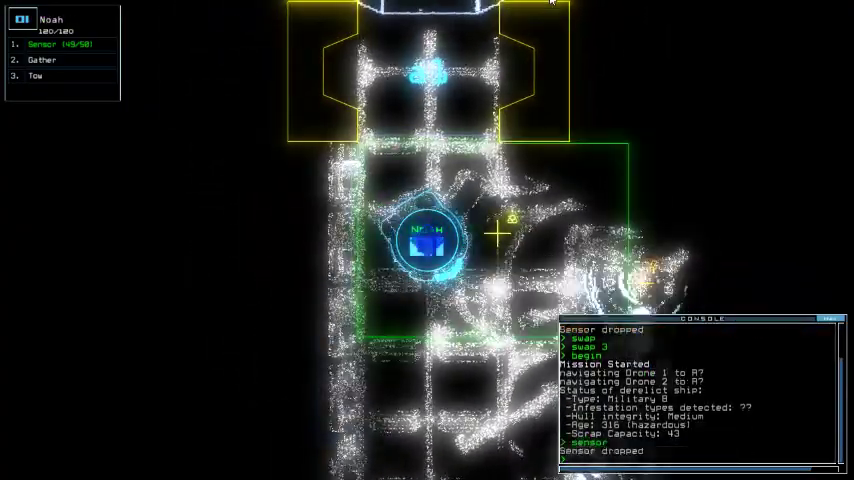
text(g)
key(Return)
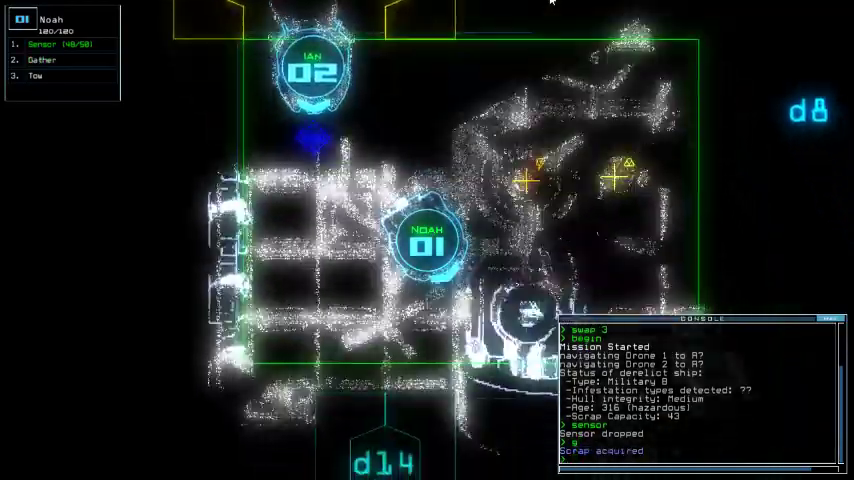
text(g)
Step: Power the generator, gather fuel, and activate the ship interface with drone 02
key(Return)
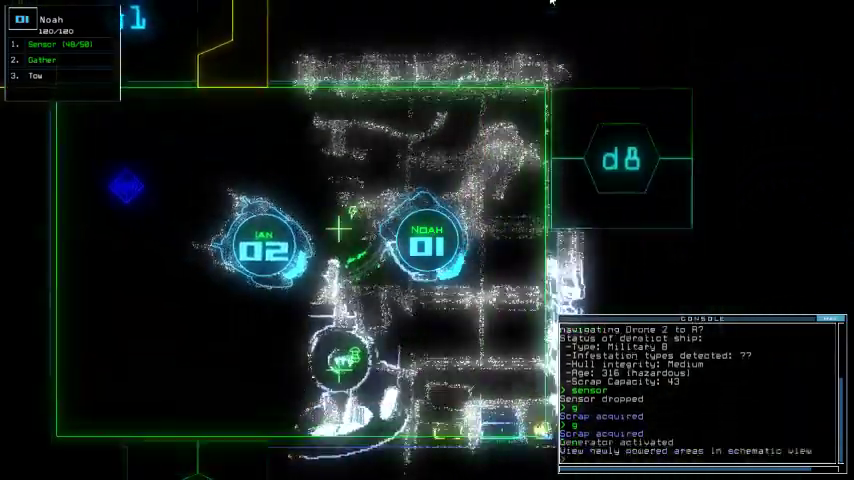
text(g)
key(Return)
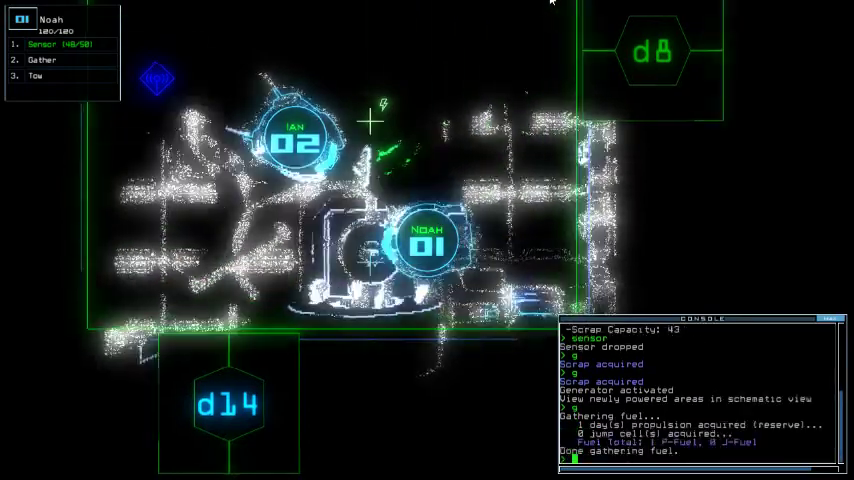
key(2)
text(inte)
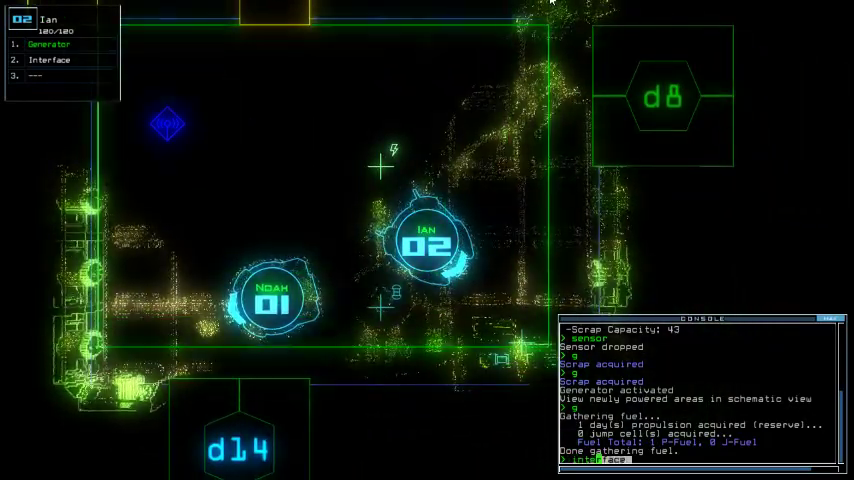
key(Return)
text(ense)
Step: Turn the ship defenses on to clear room r5, then off again
key(Return)
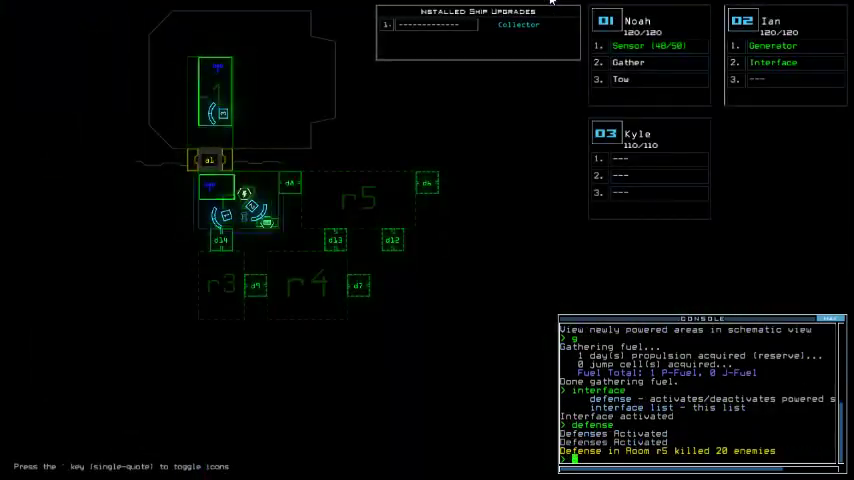
text(defense)
key(Return)
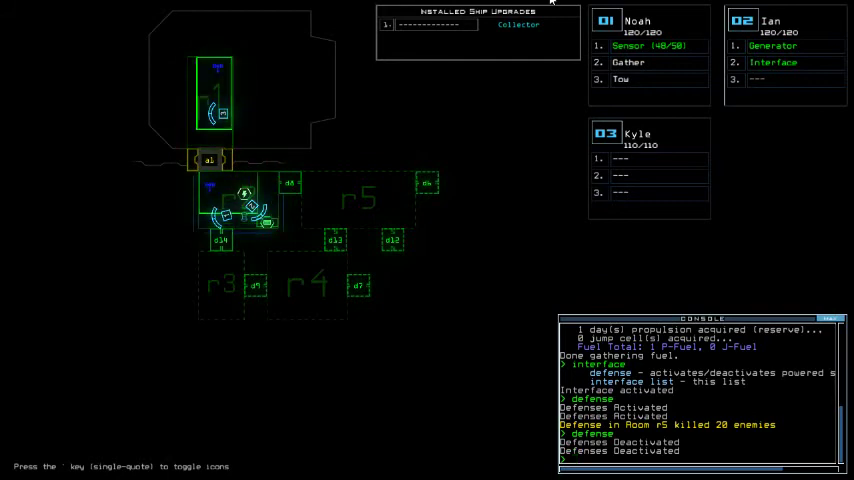
key(1)
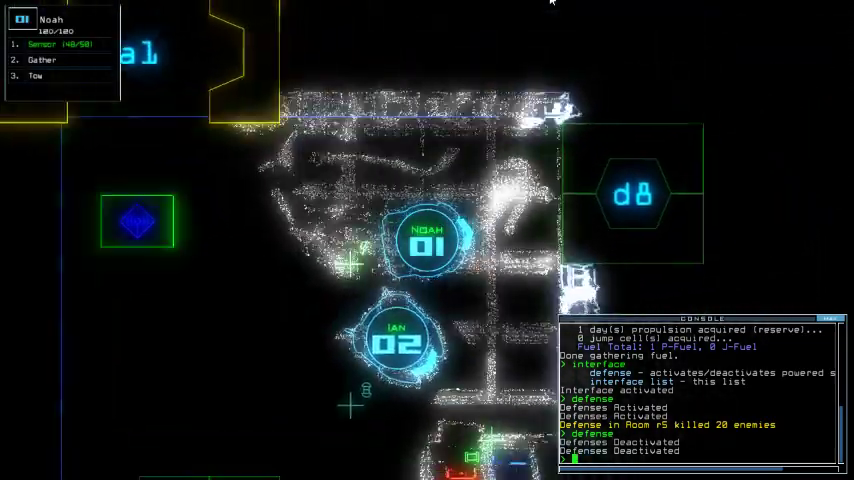
text(ded8)
Step: Send drone 01 through door d8, drop a sensor and collect two scrap loads
key(Return)
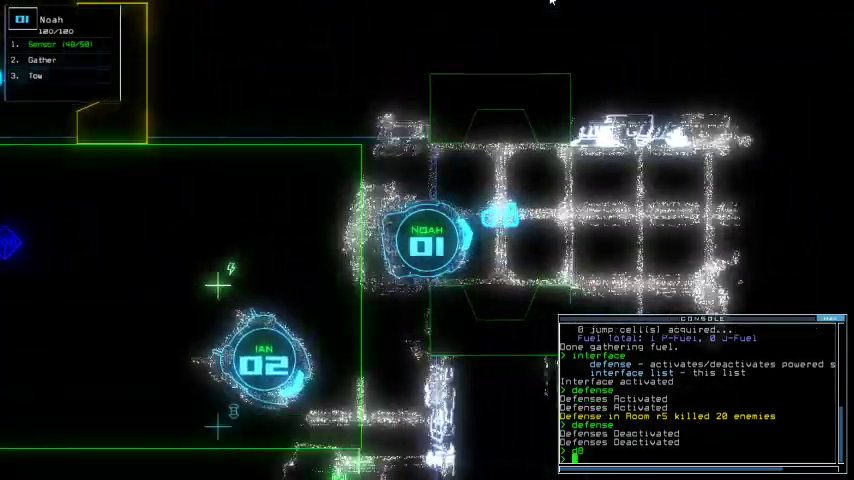
text(sensor)
key(Return)
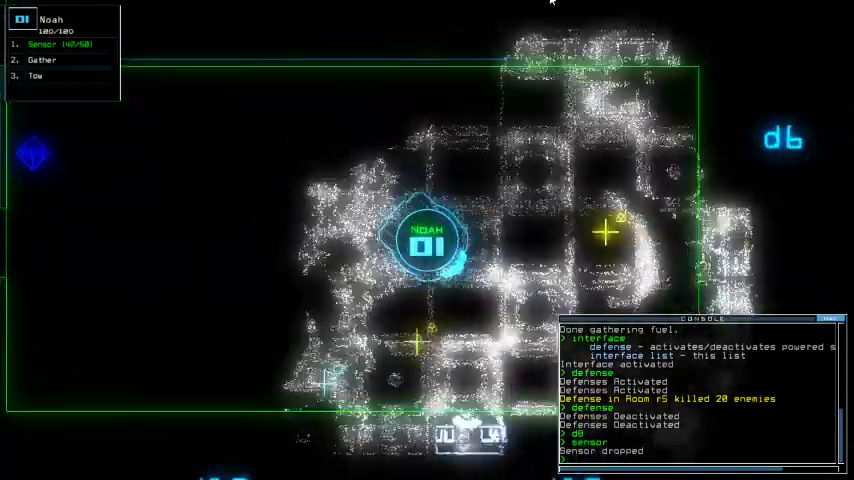
text(g)
key(Return)
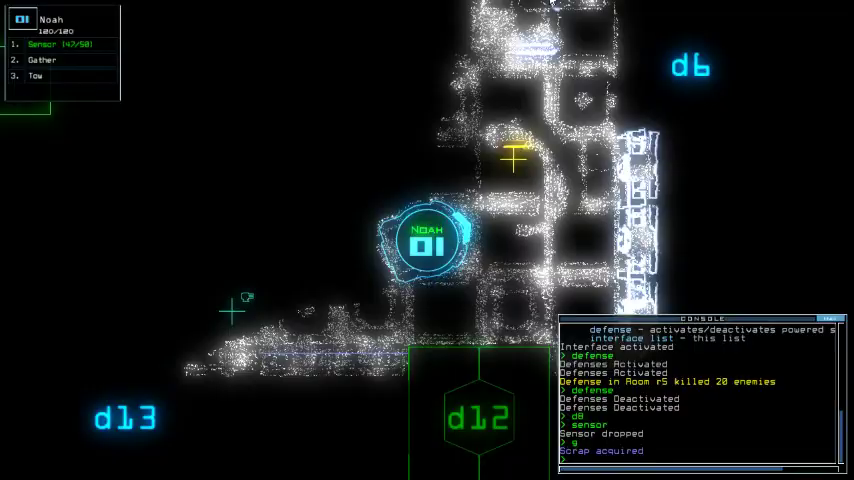
text(g)
key(Return)
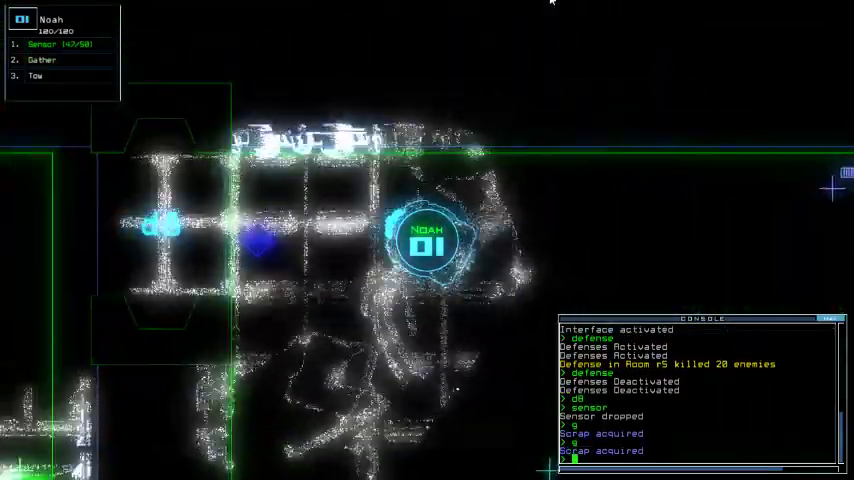
key(space)
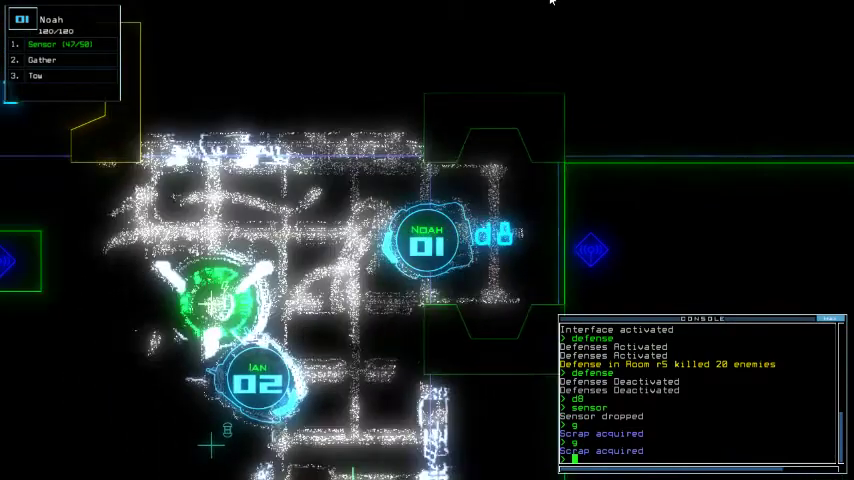
text(d3)
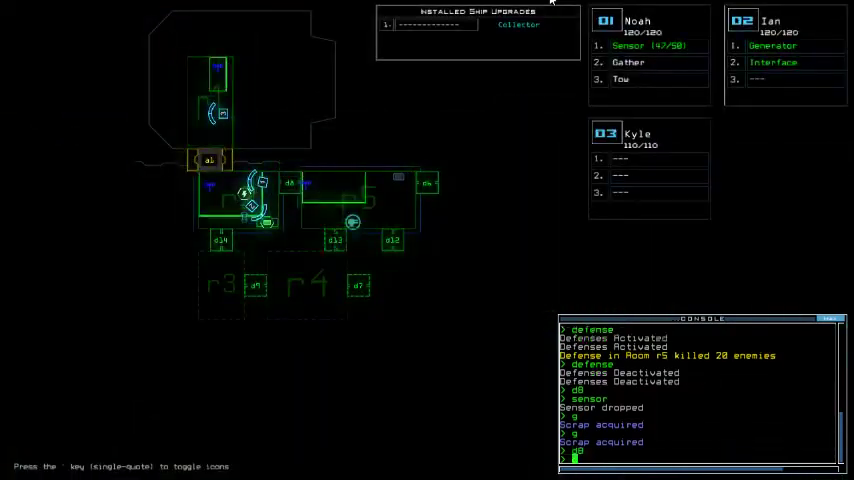
text(3)
Step: Open door d13 and check the mission clock, now at 00:01:19
key(Return)
text(t)
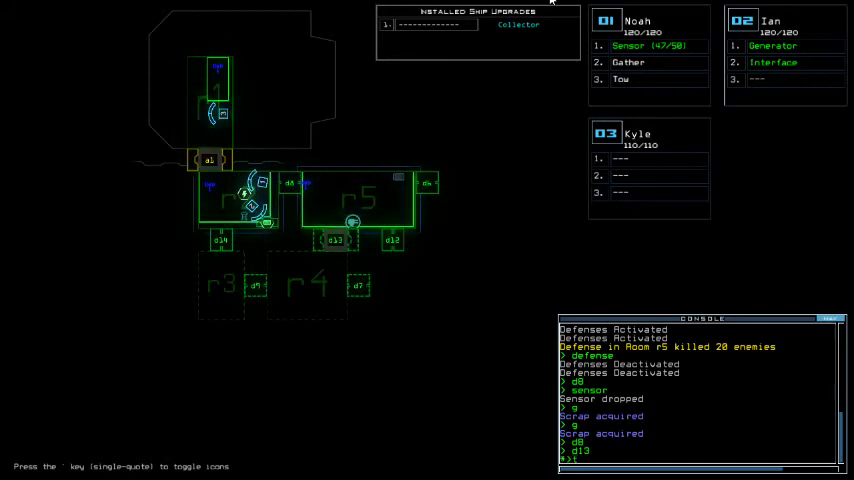
text(ime)
key(Return)
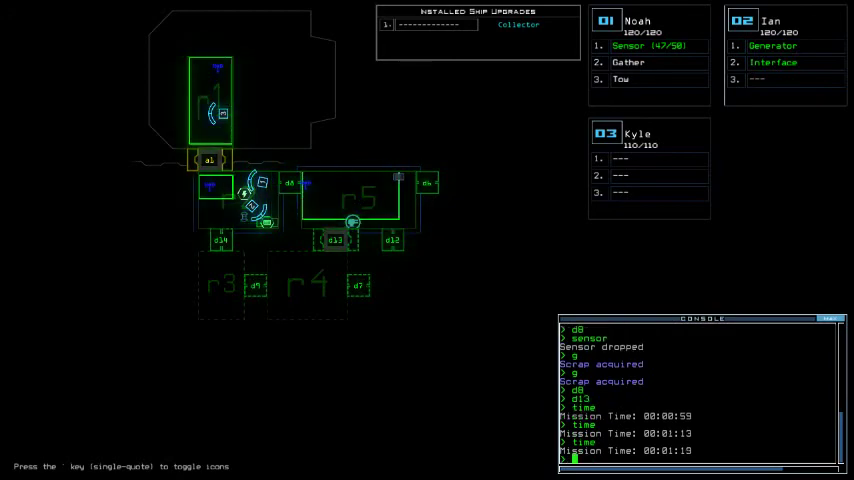
Step: Open doors d8 and d13 from the ship schematic
key(3)
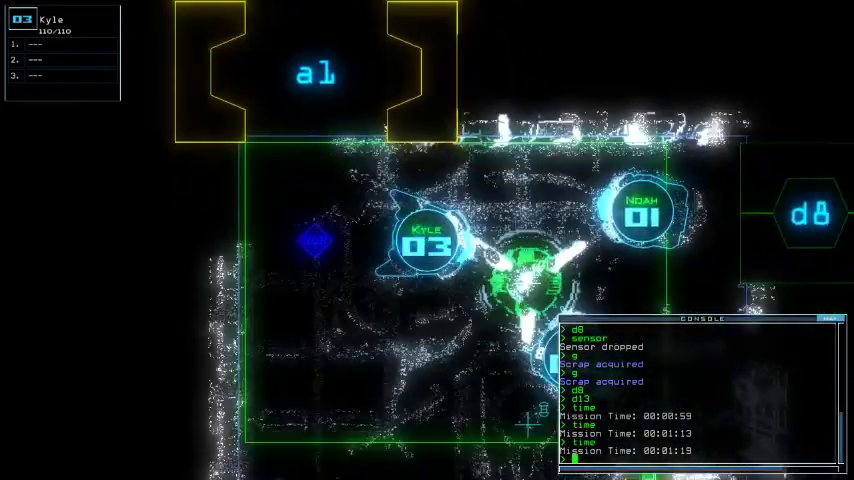
key(space)
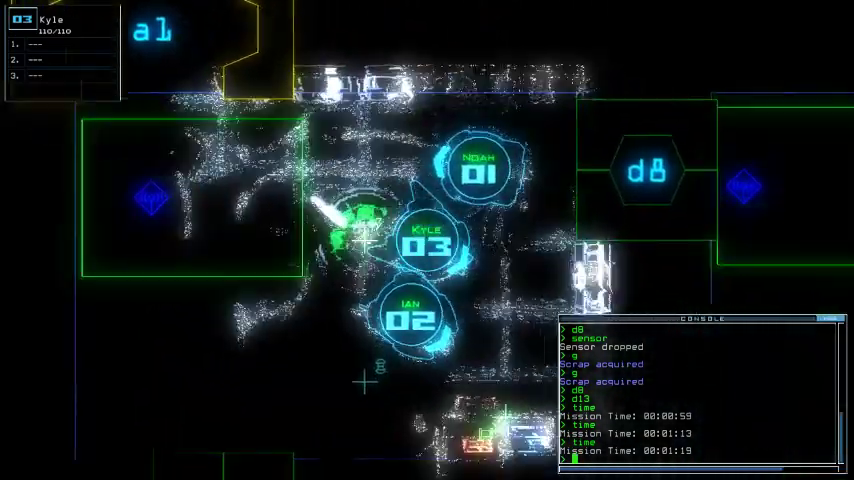
text(d8 d13)
key(Return)
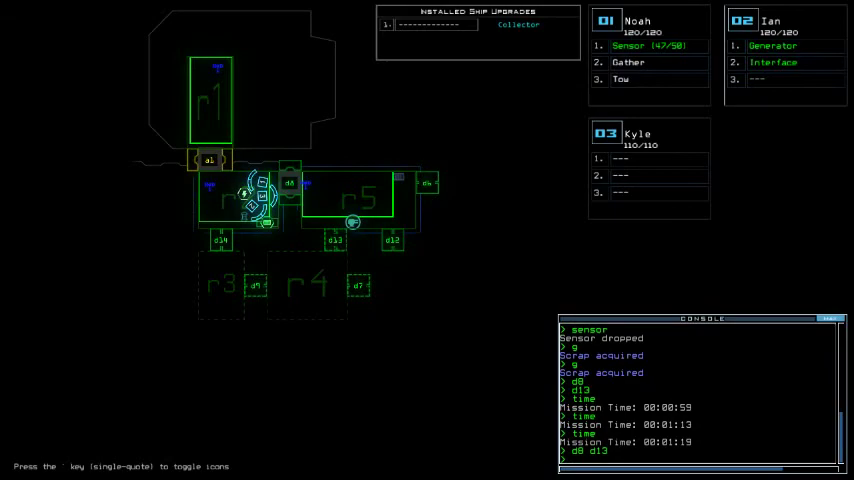
Step: Send Kyle on through door d13, then recall all three drones to room r1
key(space)
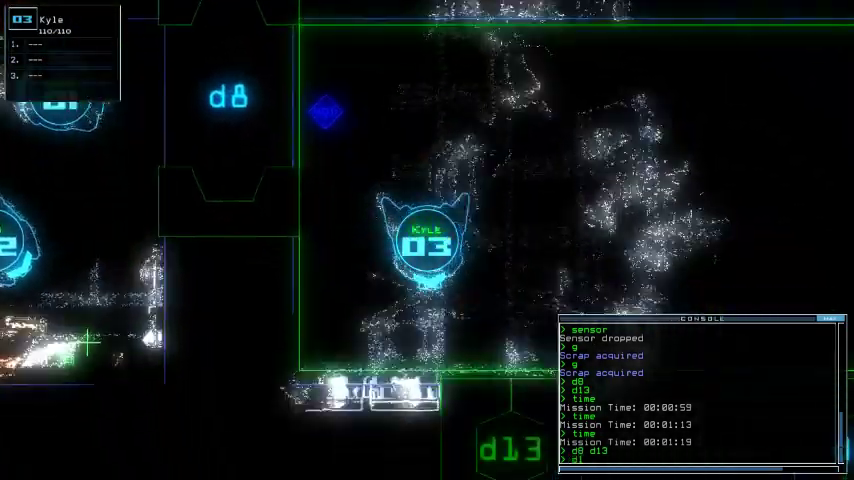
text(d13)
key(Return)
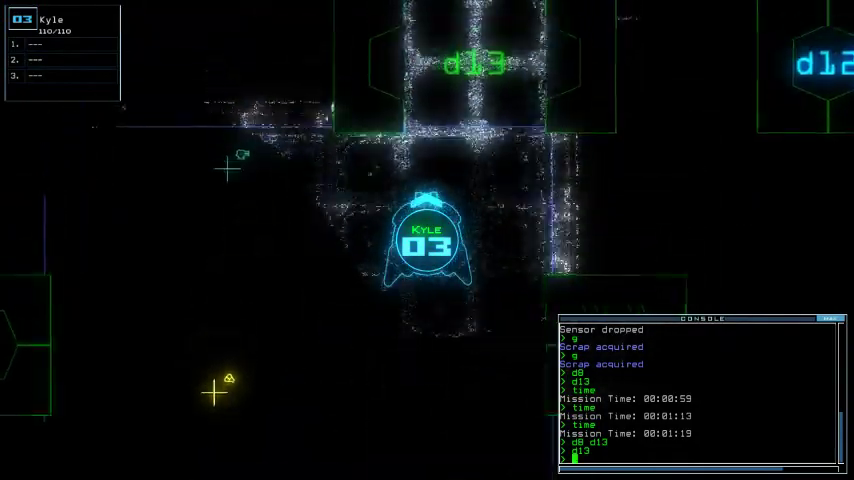
text(d13)
key(Return)
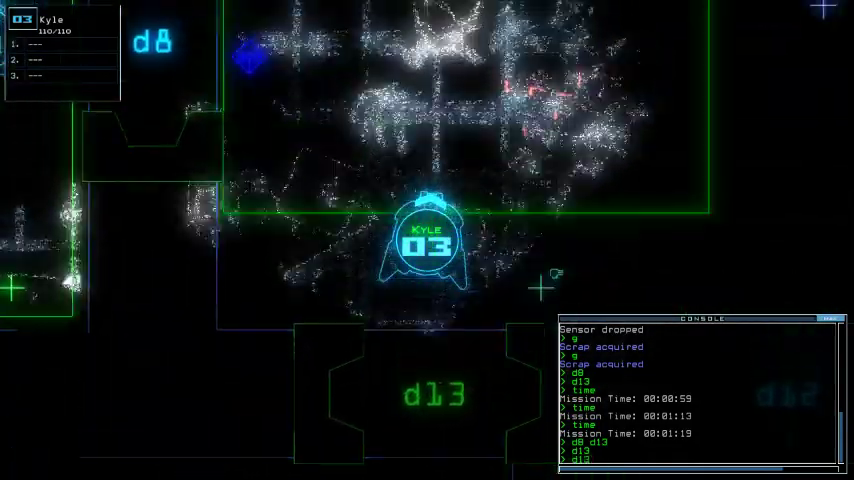
text(end)
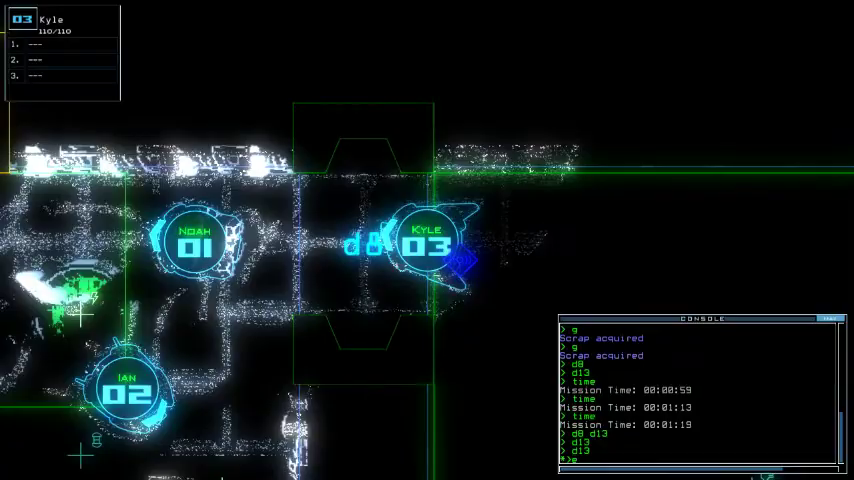
key(Return)
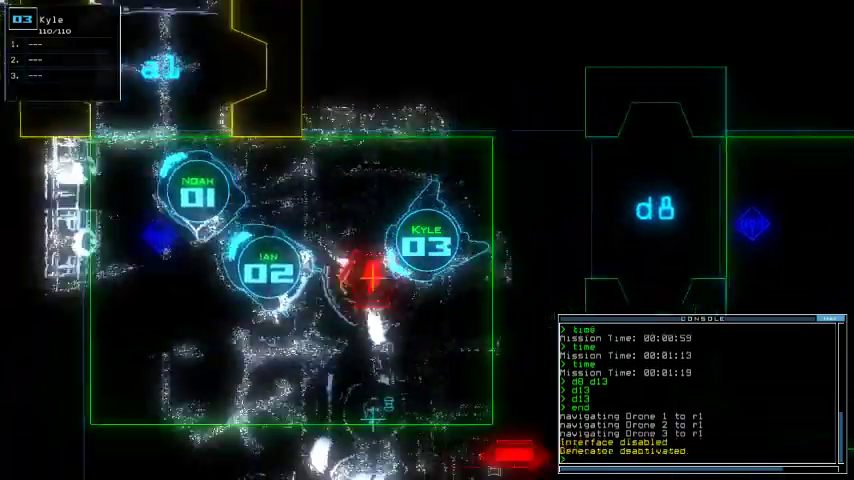
text(time)
Step: Cycle through Ian, Kyle and Noah, recalling remaining drones to r1 and checking the time
key(Return)
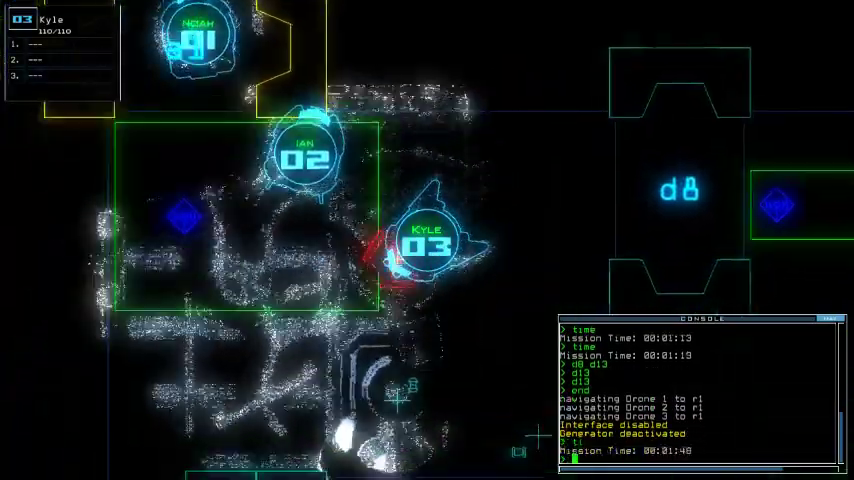
key(2)
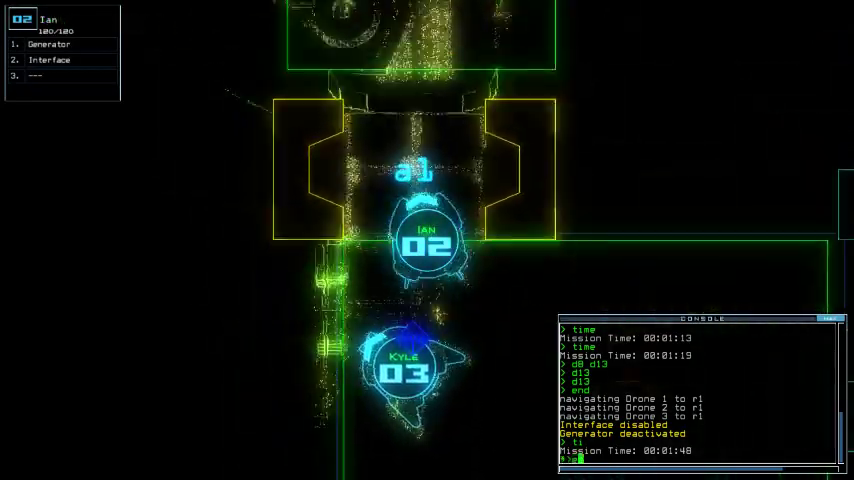
text(end)
key(Return)
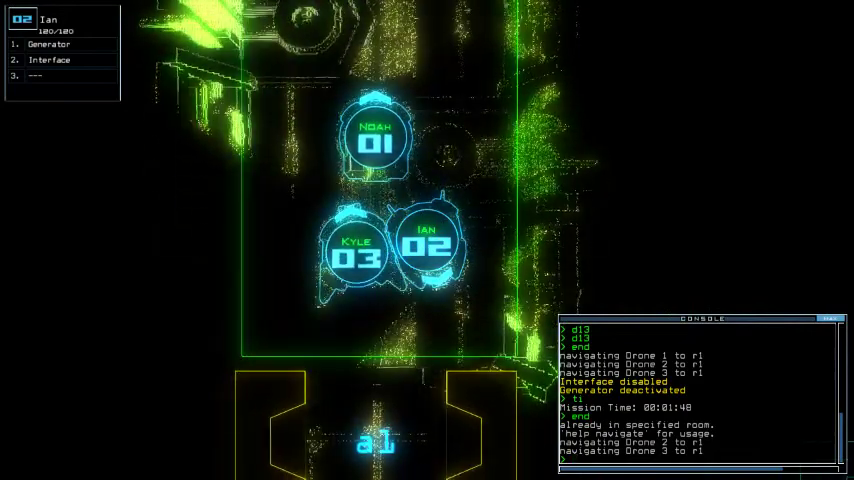
key(3)
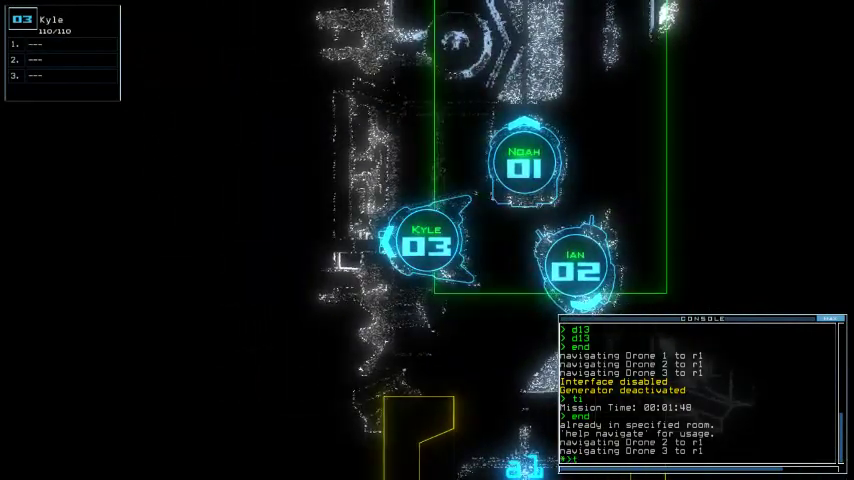
text(time)
key(Return)
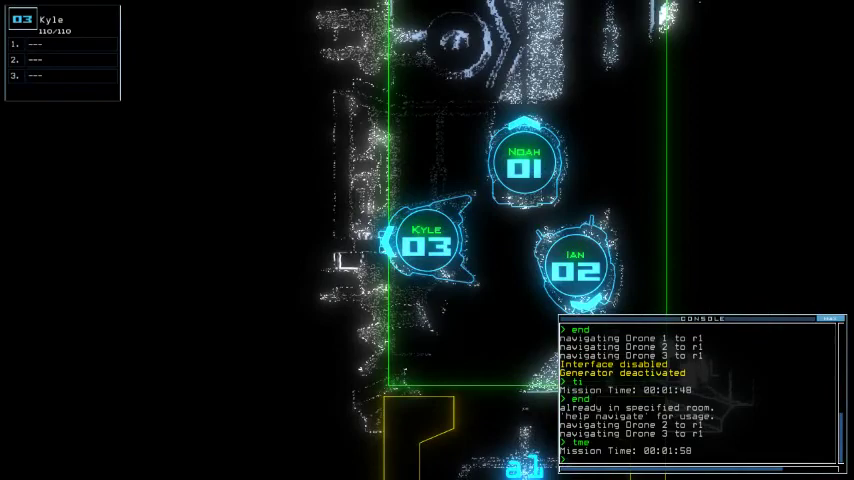
key(1)
key(2)
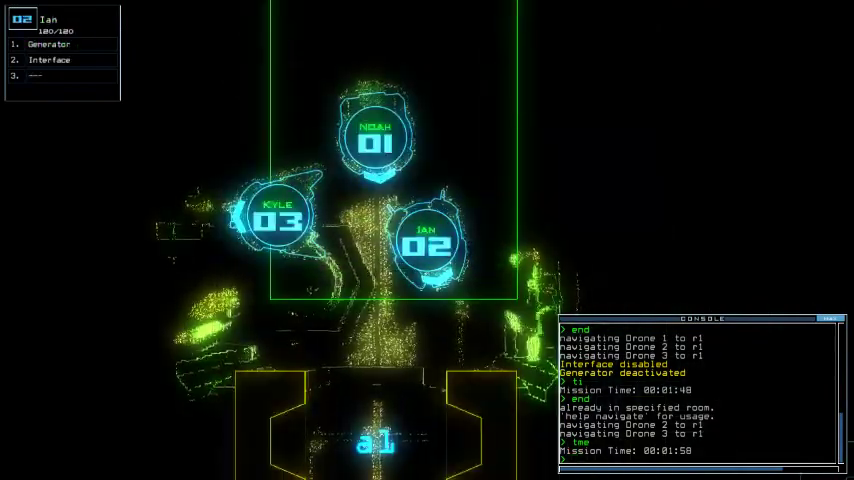
Step: Restore the derelict's power with 'begin' and send the drones out
key(3)
key(Return)
text(begin)
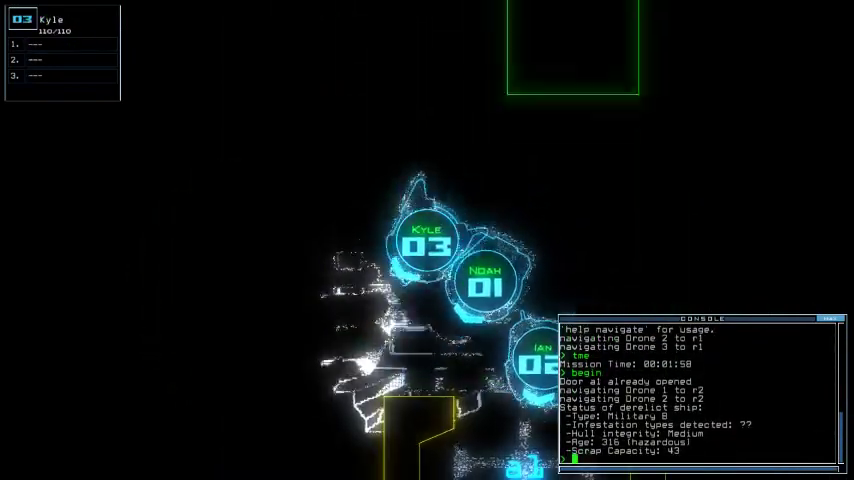
key(space)
key(space)
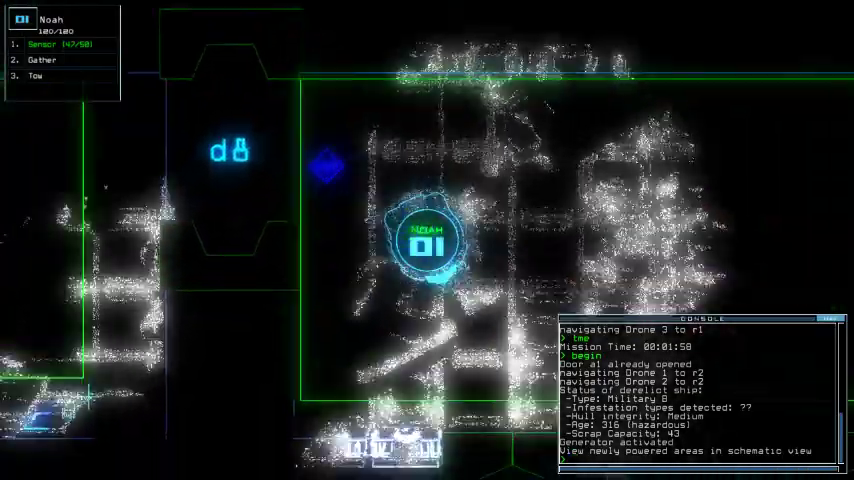
text(d13)
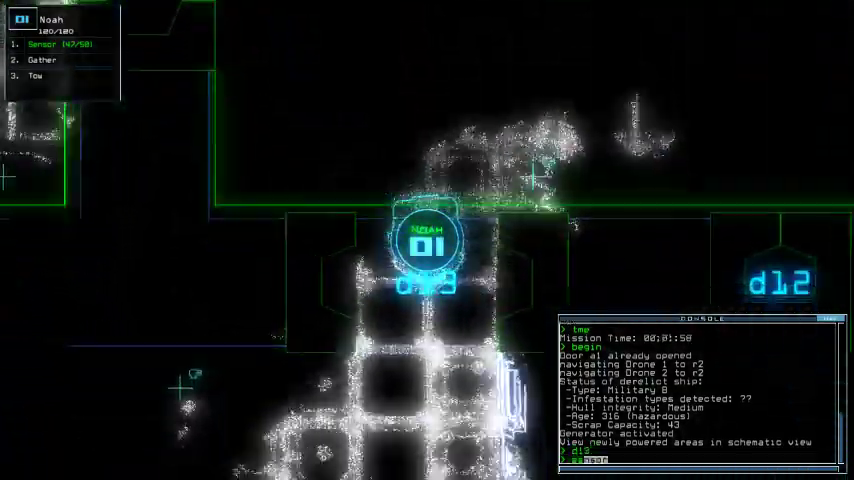
text(sensor)
Step: Have Noah drop a sensor and gather scrap, then close the two open doors
key(Return)
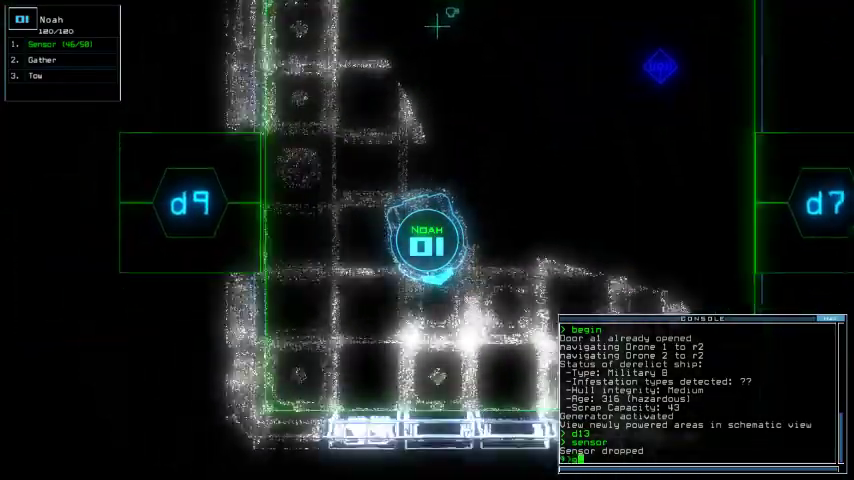
text(g)
key(Return)
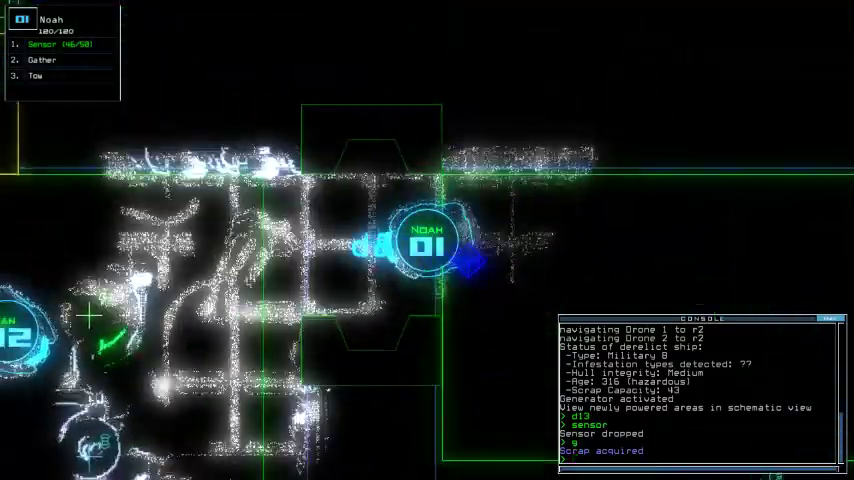
text(d8)
key(Return)
key(space)
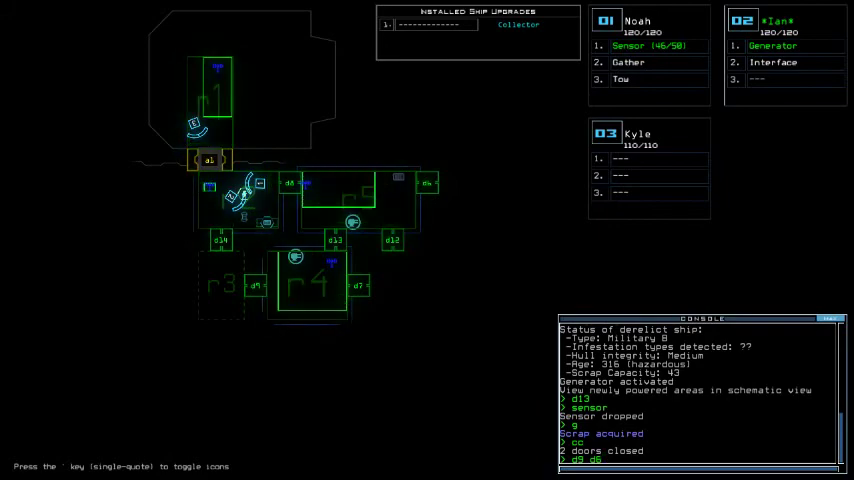
Step: Open doors d9 and d6 and activate the ship's interface with Ian
key(Return)
key(space)
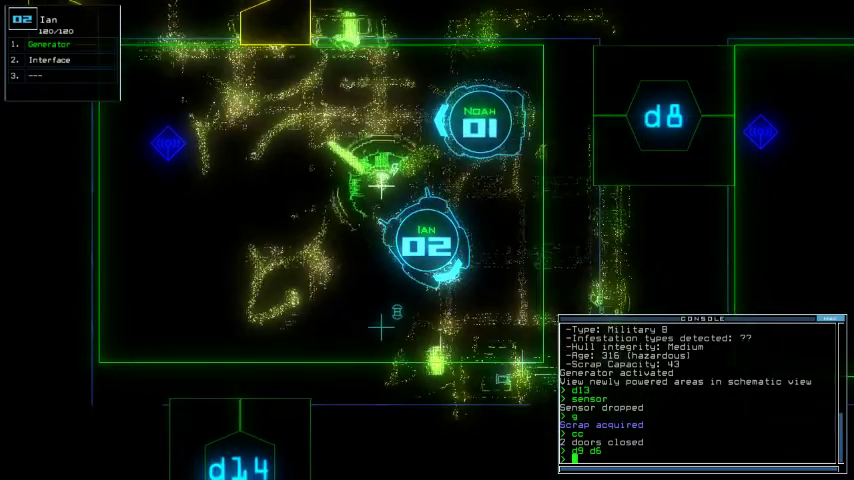
text(interface)
key(Return)
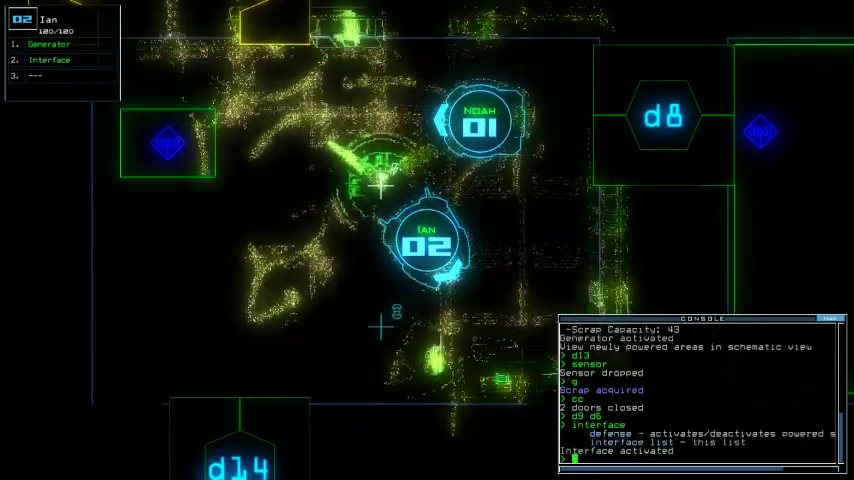
key(space)
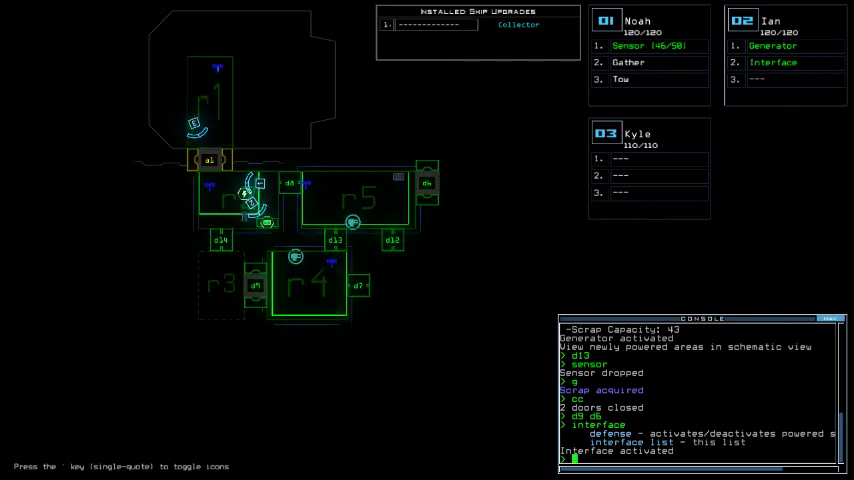
Step: Check on Kyle, then read the mission time: 00:02:56
key(3)
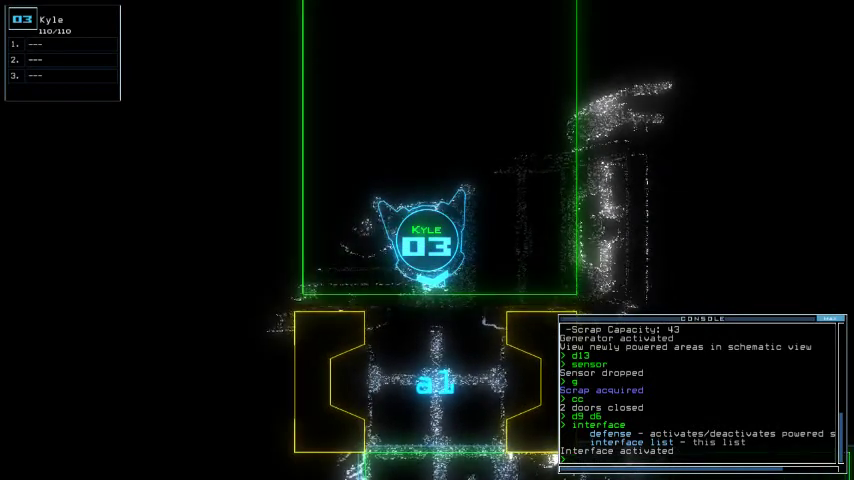
key(Escape)
text(tim)
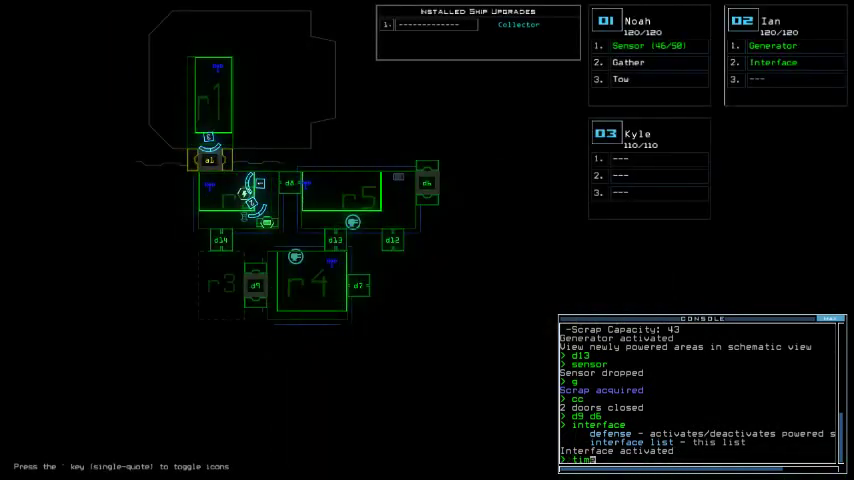
key(Return)
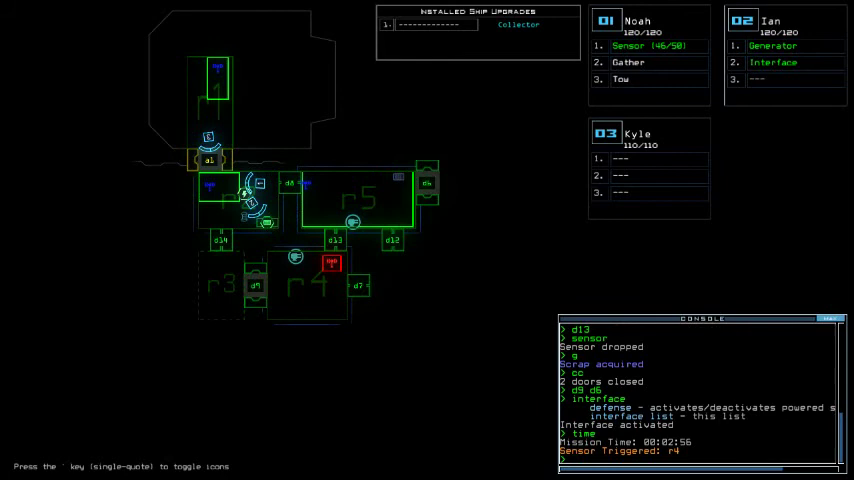
text(d9)
Step: Toggle door d9, kill the enemy in r4 with defenses, then switch defenses off
key(Return)
text(defense)
key(Return)
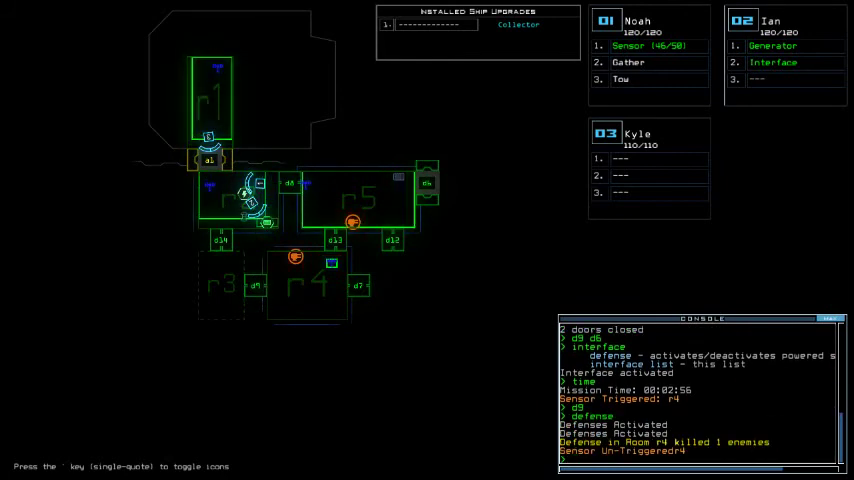
text(fense)
key(Return)
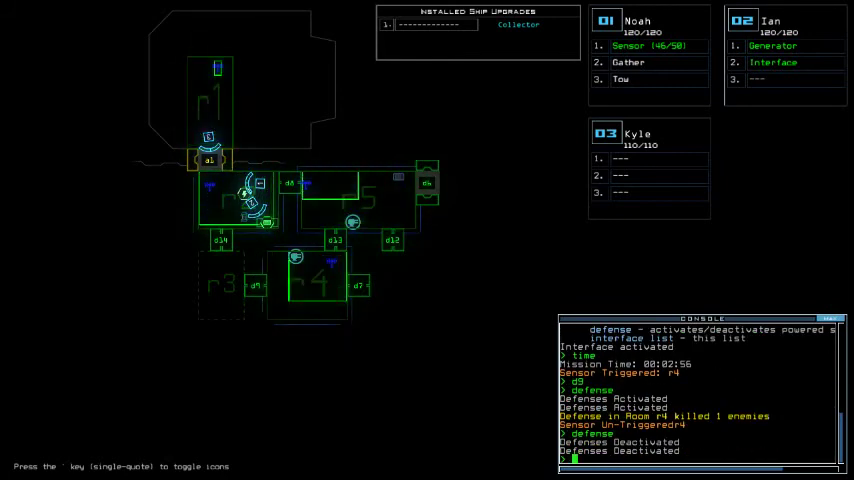
scroll(250, 190, up, 5)
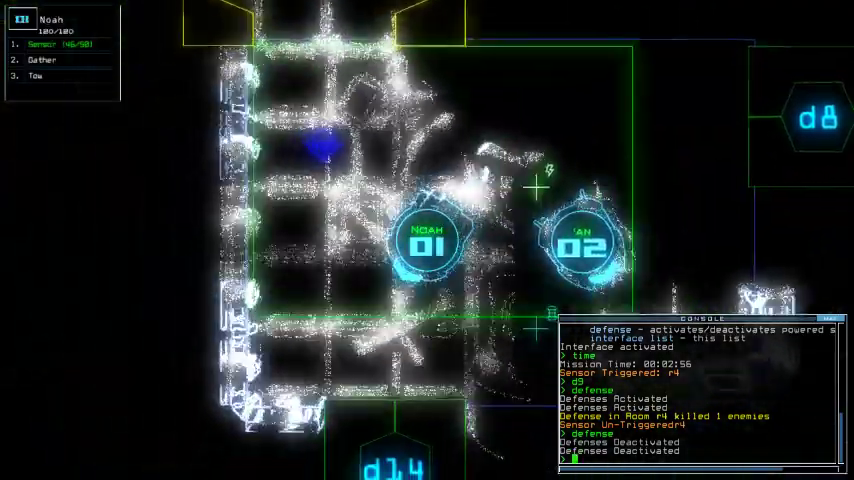
text(d14)
Step: Send Noah to door d14, drop a sensor beyond it, and check mission time
key(Return)
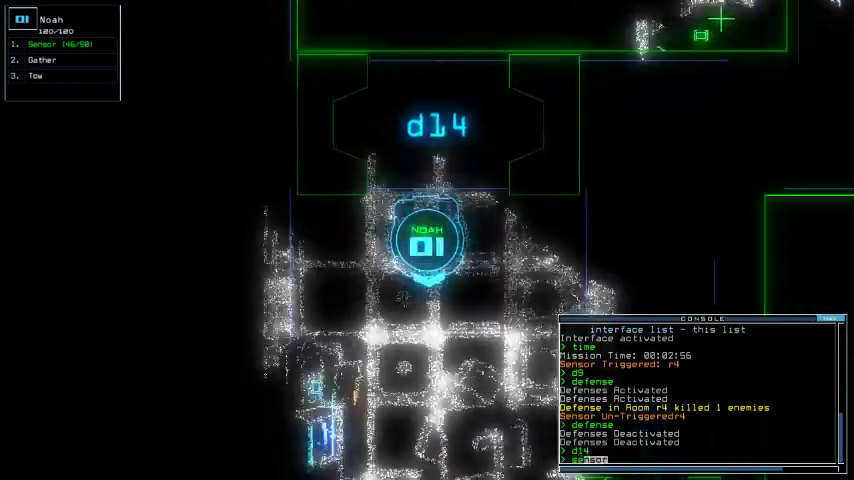
text(sensor)
key(Return)
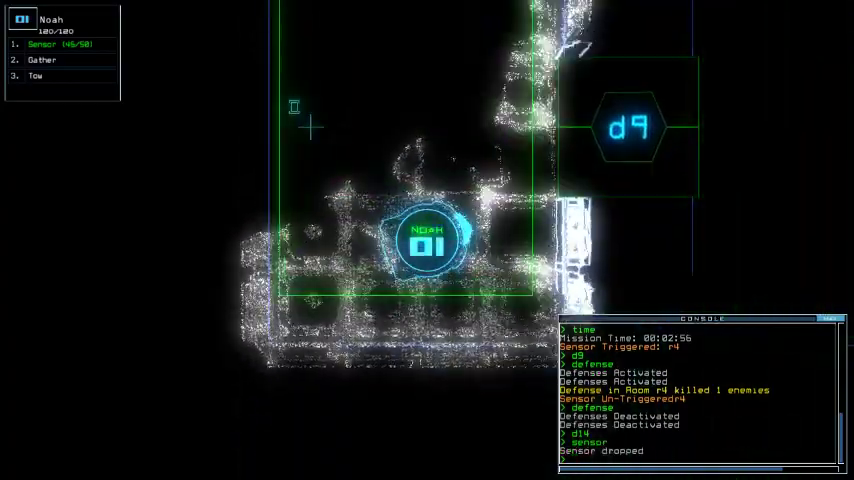
text(time)
key(Return)
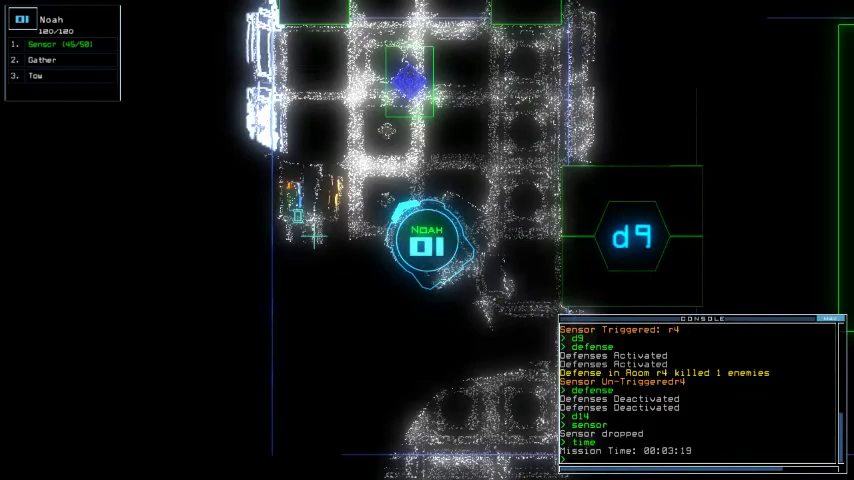
text(swap)
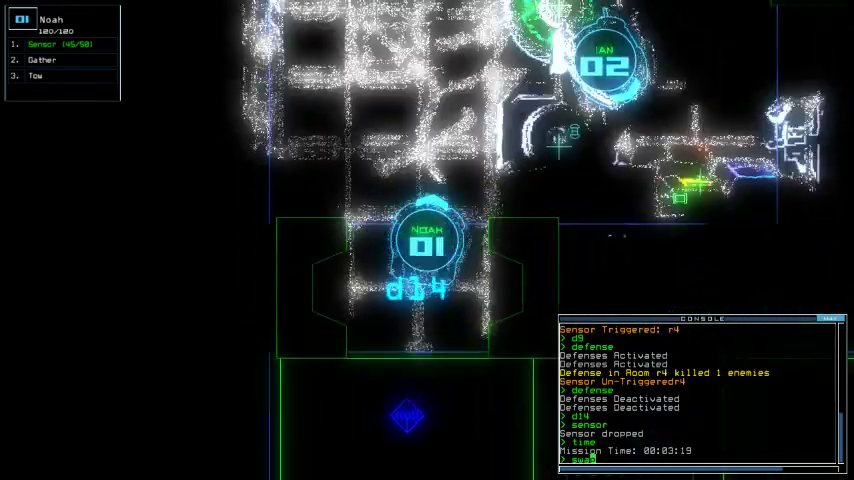
Step: Give drone 01 the Interface module, activate then disable it, and toggle door d14
key(Return)
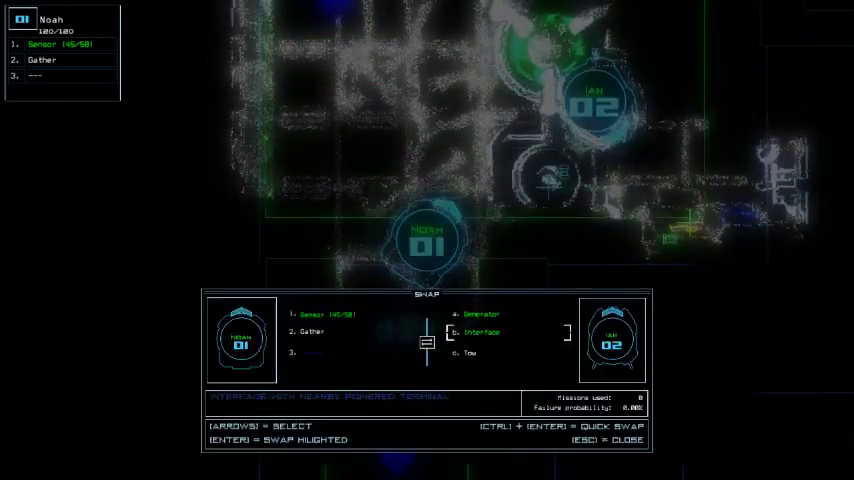
key(Escape)
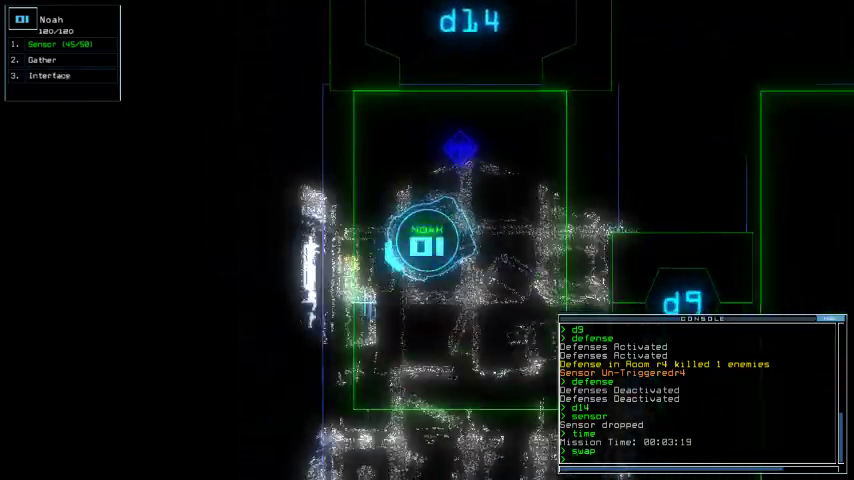
text(interface)
key(Return)
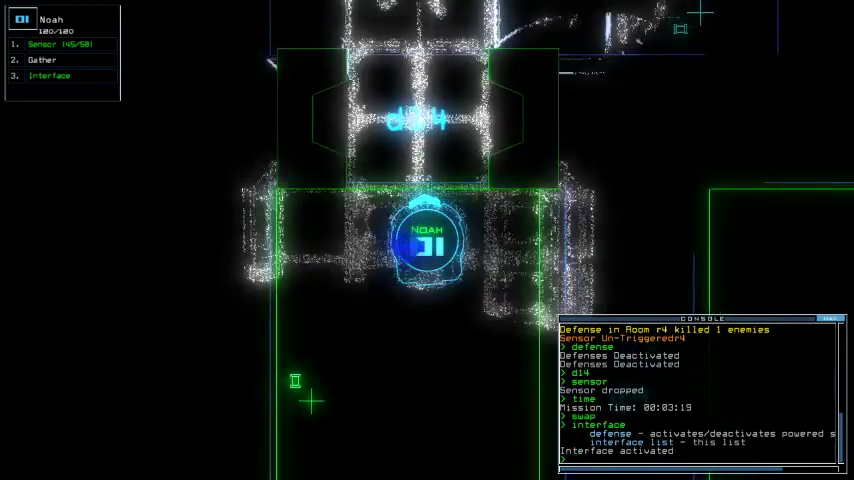
key(Escape)
text(d1)
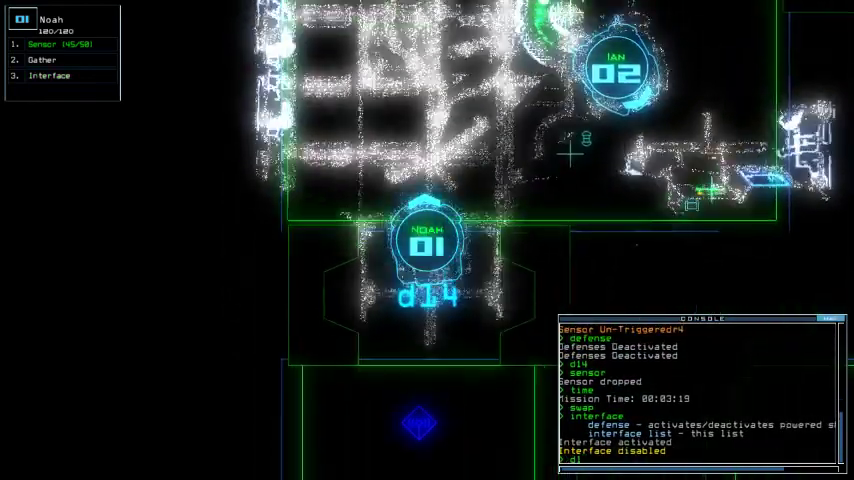
text(4)
key(Return)
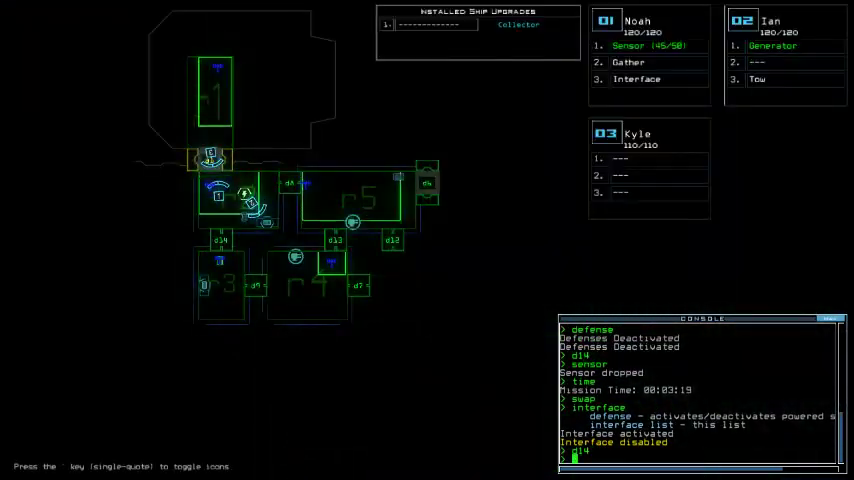
Step: Toggle door d7 and recall drones 01 and 02 to r1, watching drone 03's camera
key(Return)
text(end)
key(Return)
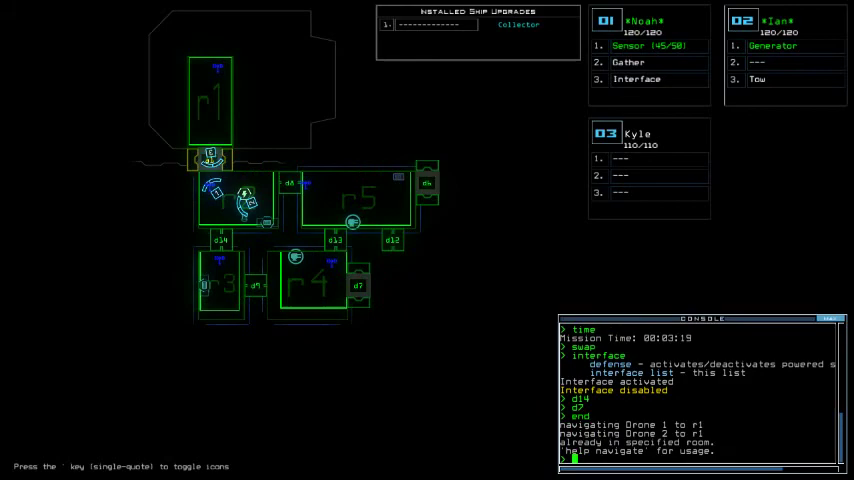
key(Tab)
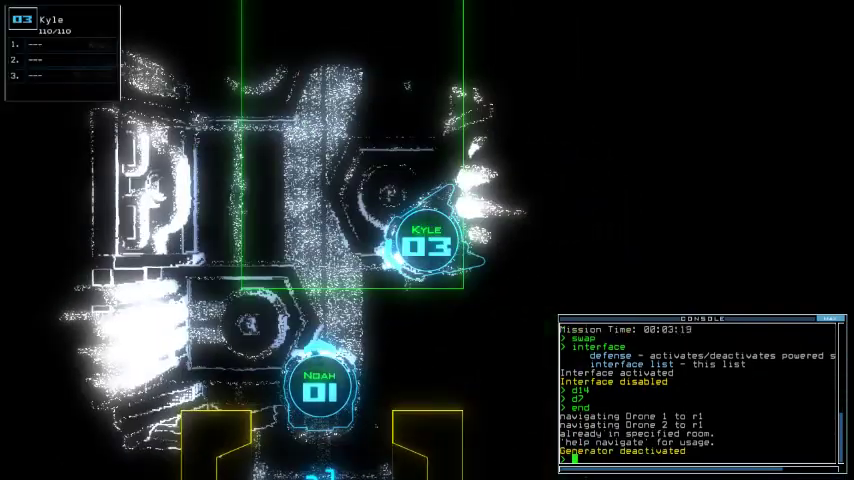
key(Tab)
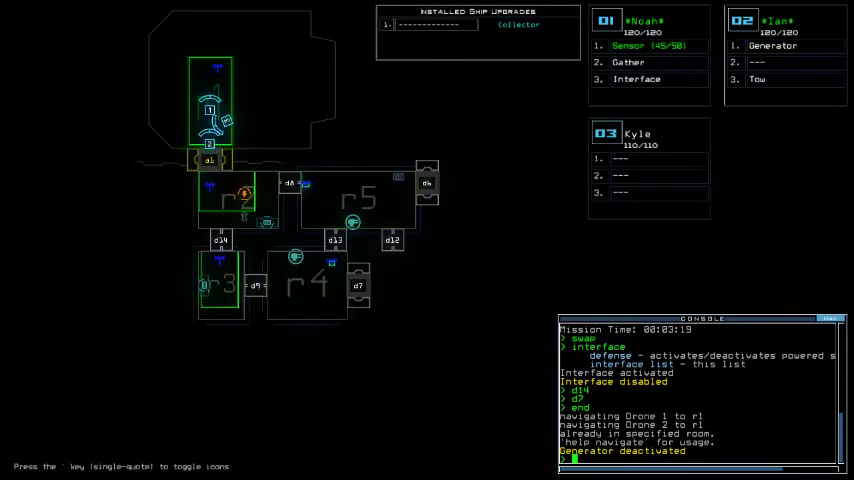
text(me)
key(Return)
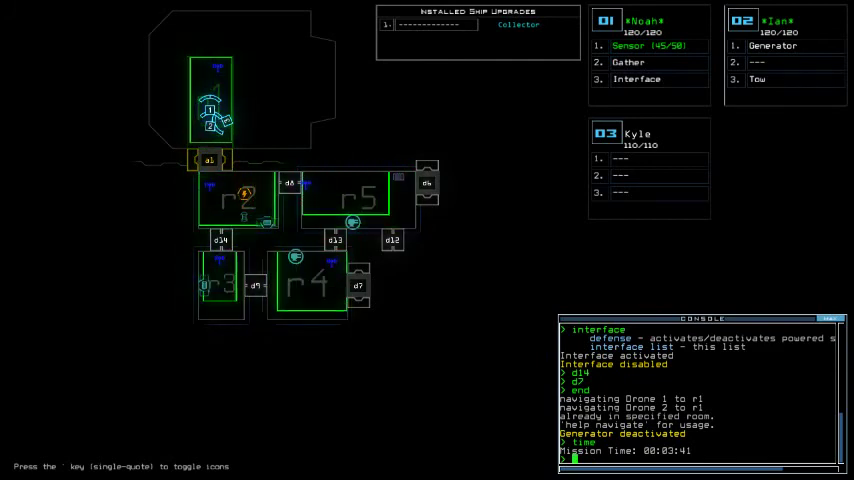
text(time)
Step: Recheck mission time to 00:03:59, then send the drones to r2 and show ship status
key(Return)
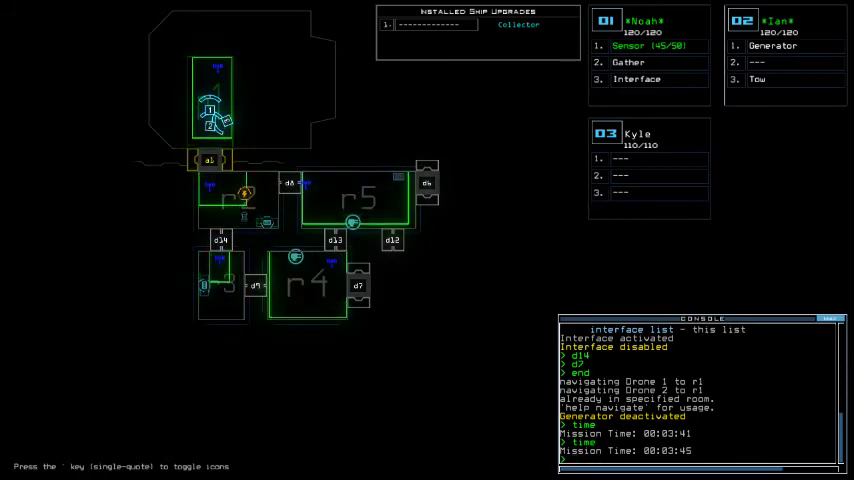
key(1)
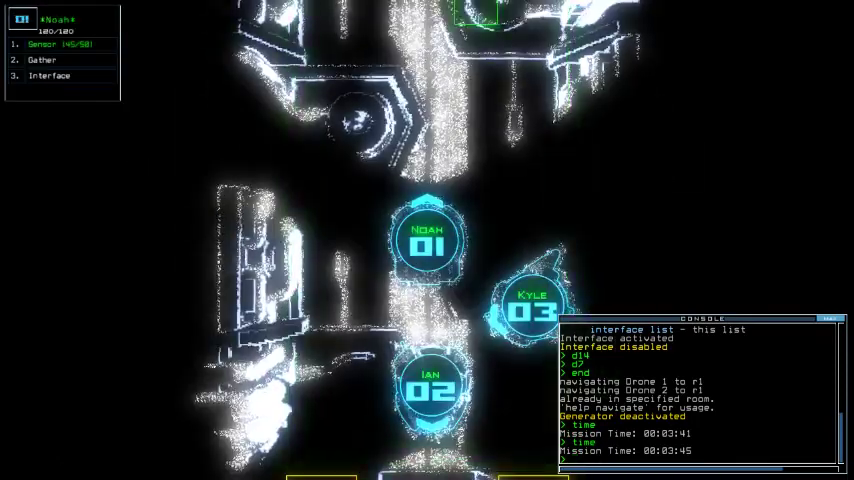
text(1ti)
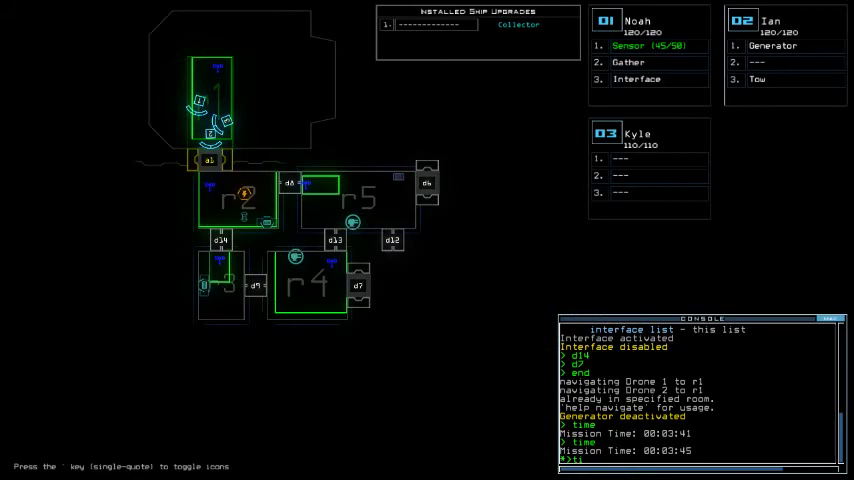
text(me)
key(Return)
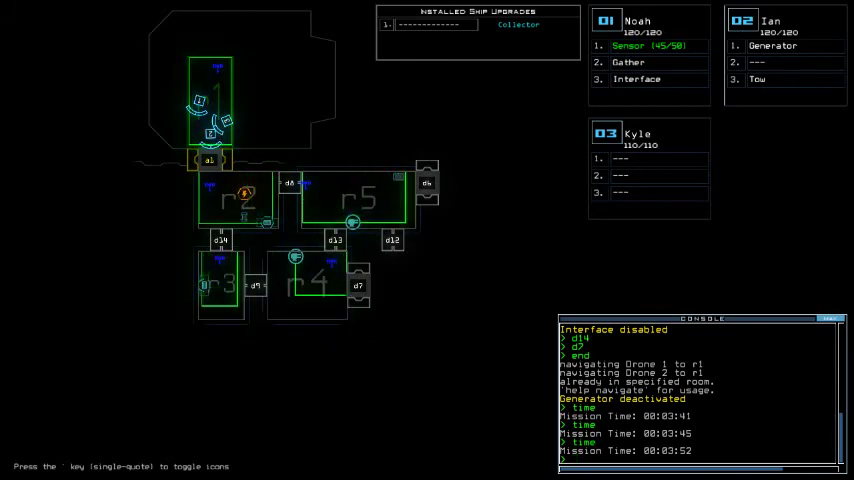
text(time)
key(Return)
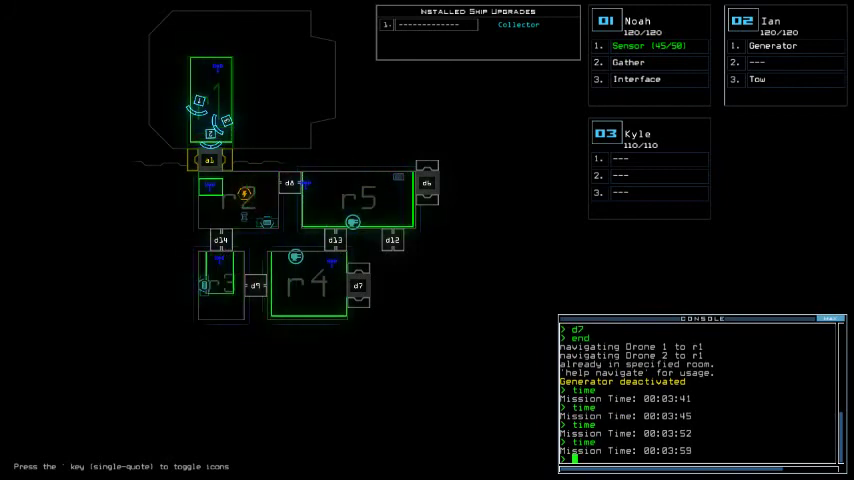
text(begin)
key(Return)
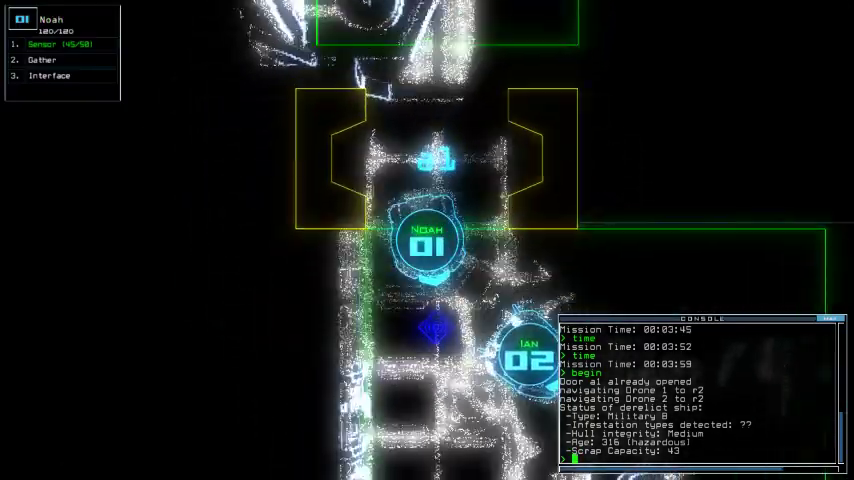
text(swap)
Step: Trade drone 01's Interface module for drone 02's Tow module
key(Return)
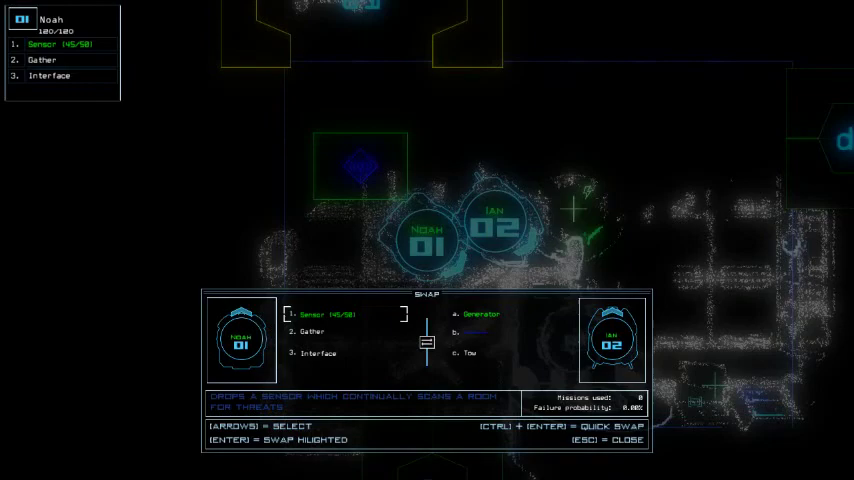
key(Down)
key(Down)
key(Return)
key(Right)
key(Down)
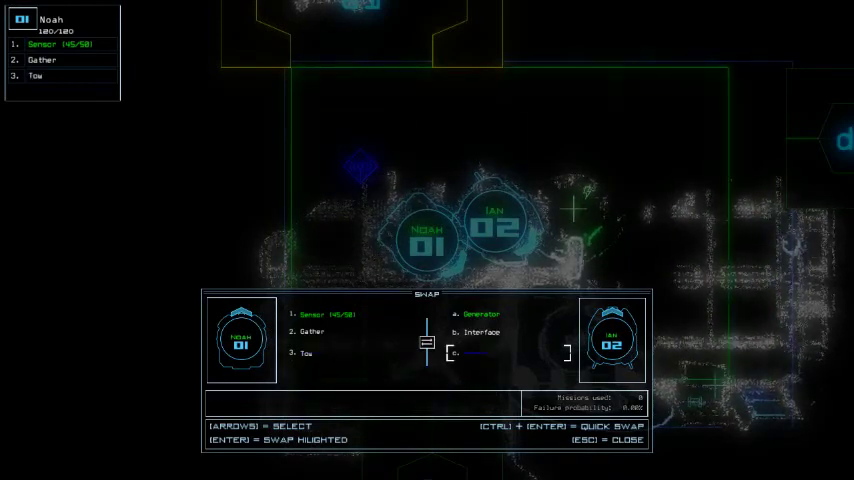
key(Escape)
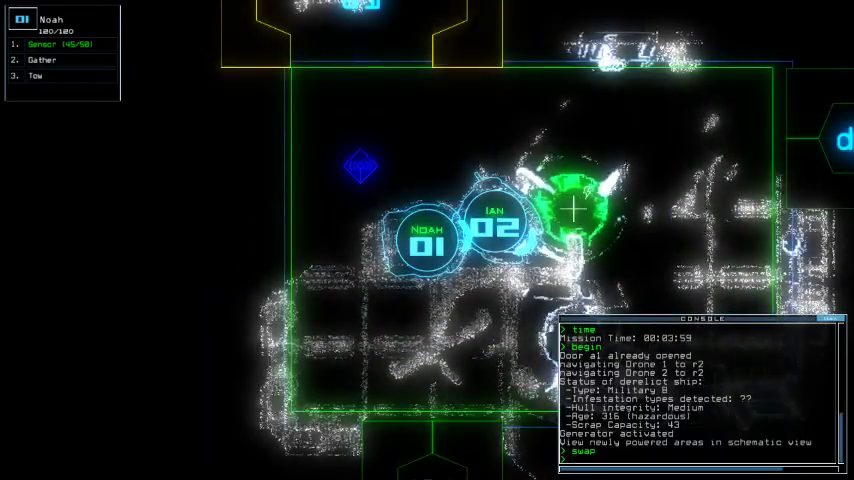
Step: Take control of drone 02, reactivate the generator, and activate its interface
key(2)
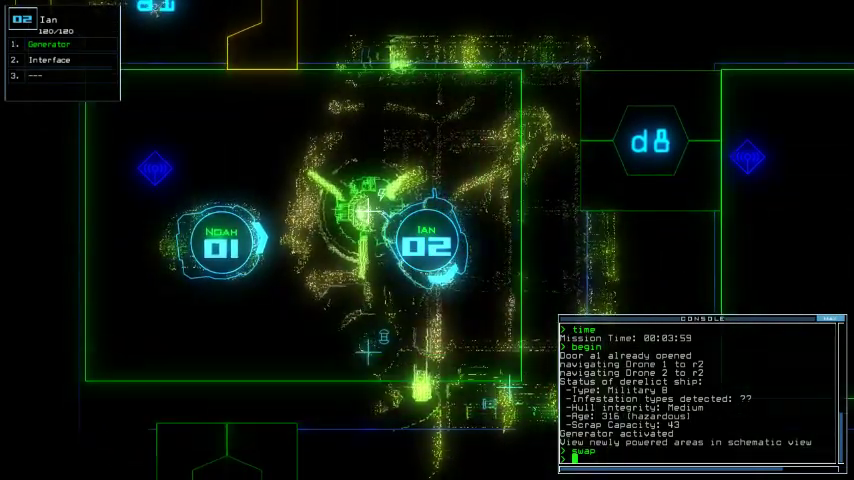
text(inf)
key(space)
text(interface)
key(Return)
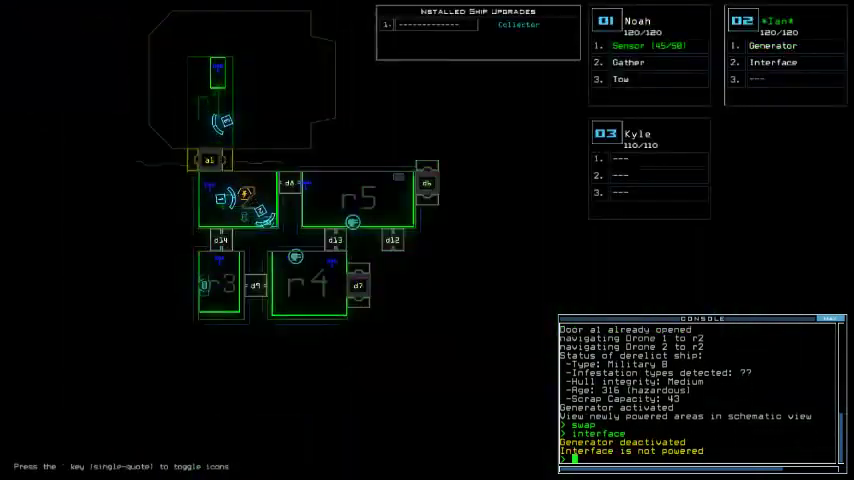
key(space)
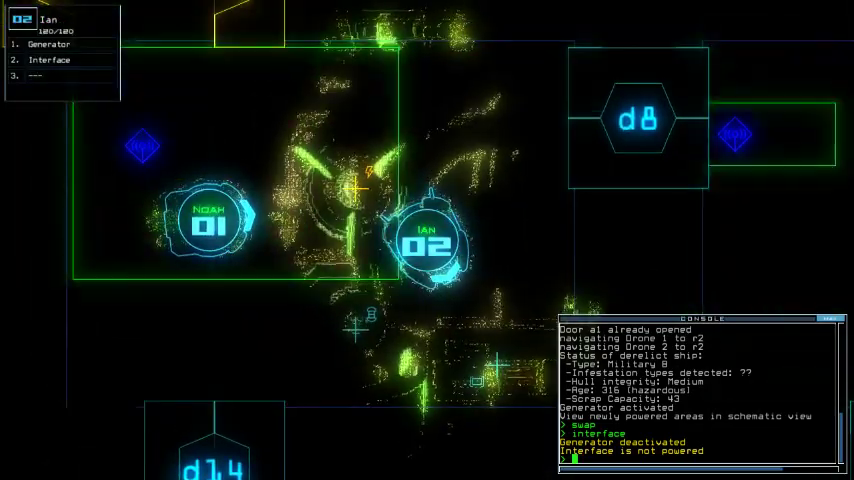
text(g)
key(Return)
text(in)
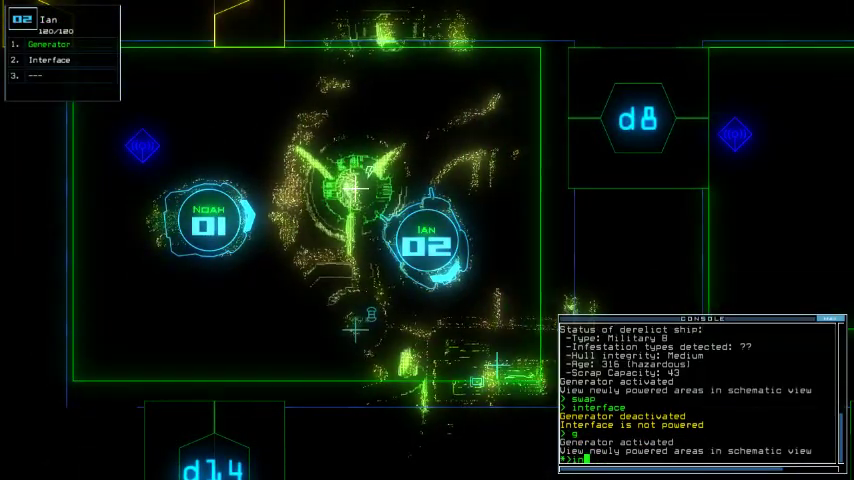
text(terface)
key(Return)
Step: Toggle doors d6 and d7, checking mission time at 00:04:27
key(space)
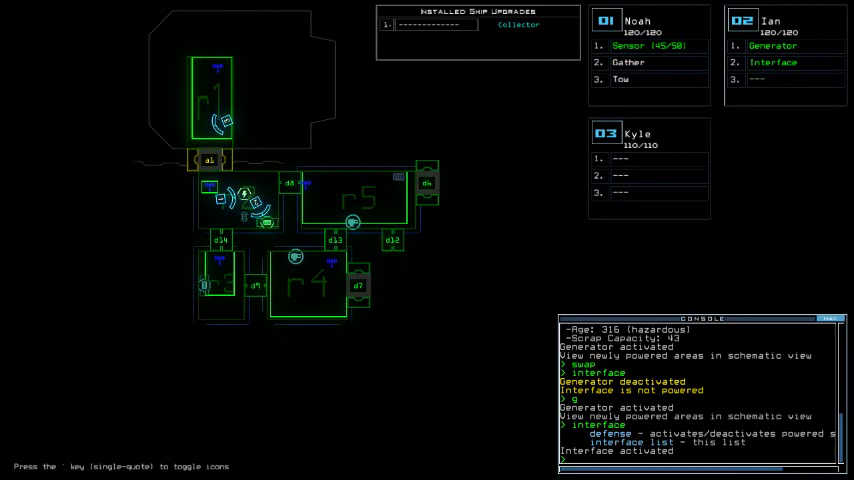
text(d6)
key(Return)
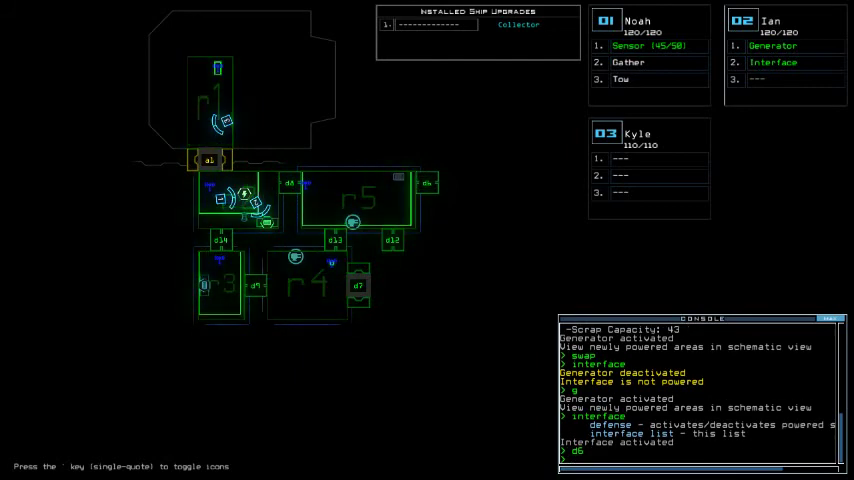
text(time)
key(Return)
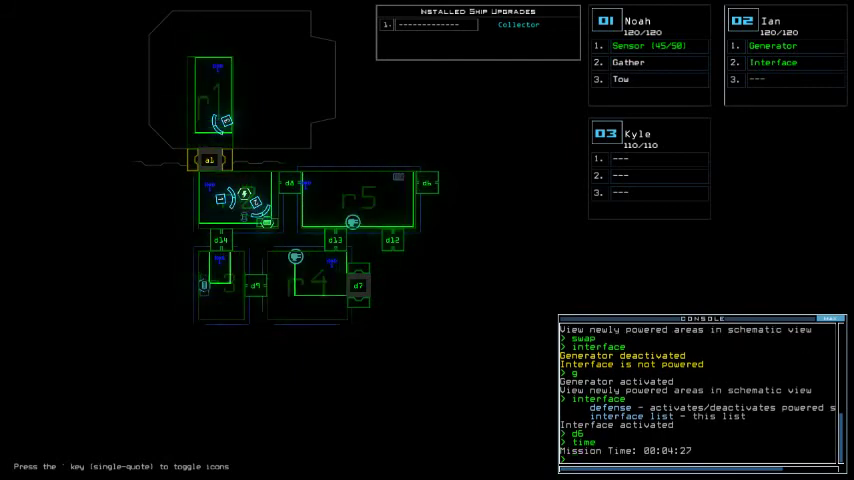
text(d7)
key(Return)
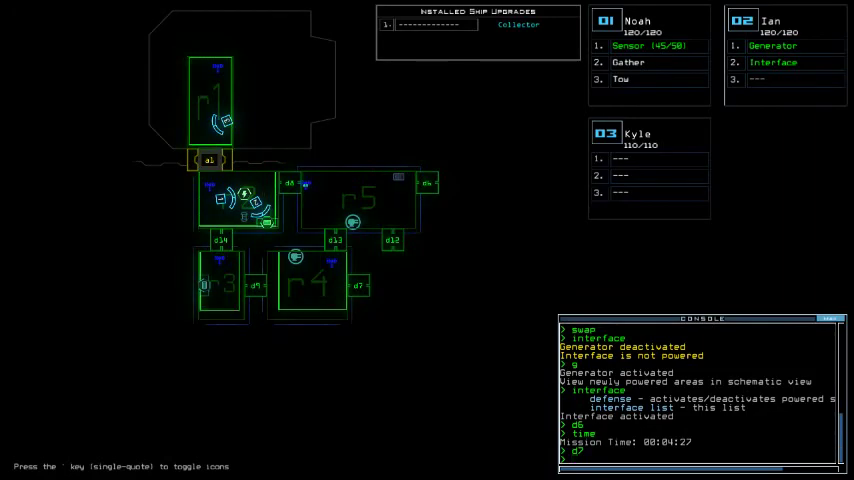
text(d9 d14)
Step: Toggle doors d9 and d14 and open door d7 while watching drone 01
key(Return)
key(space)
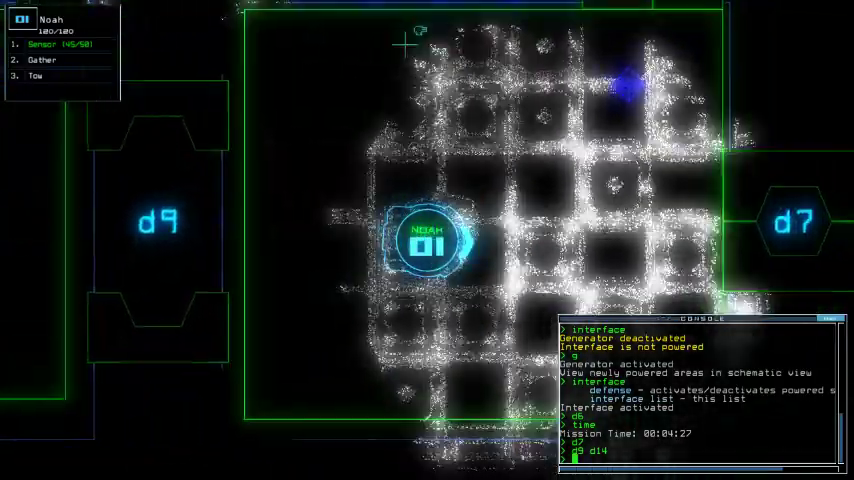
text(d)
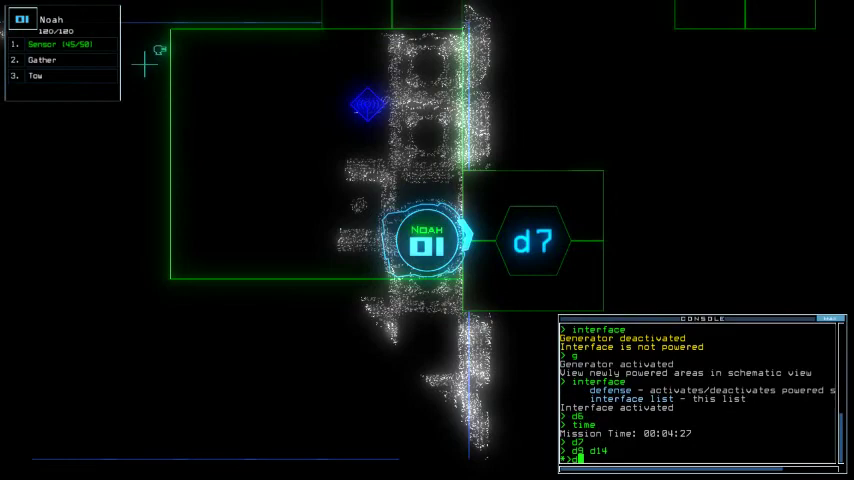
text(7)
key(Return)
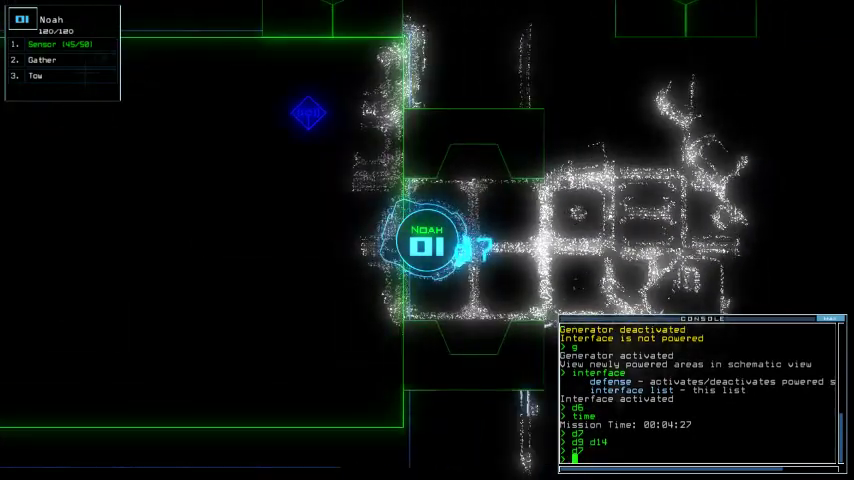
key(space)
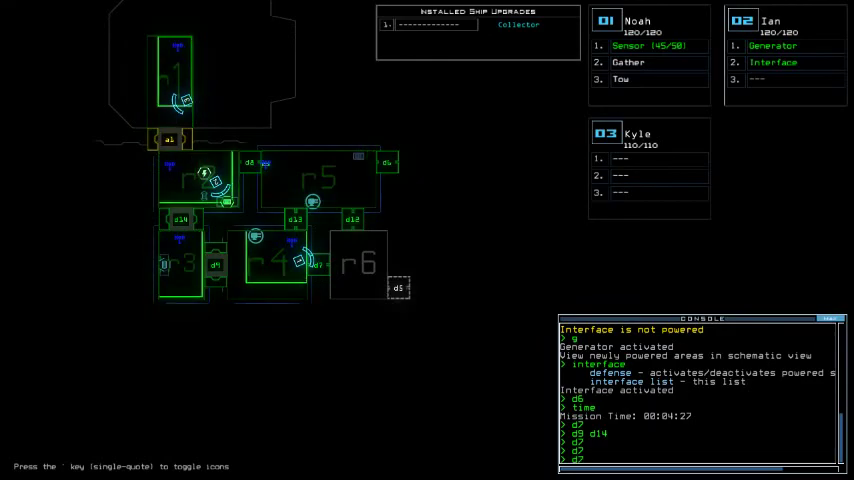
Step: Drop a sensor and gather scrap with drone 01
key(1)
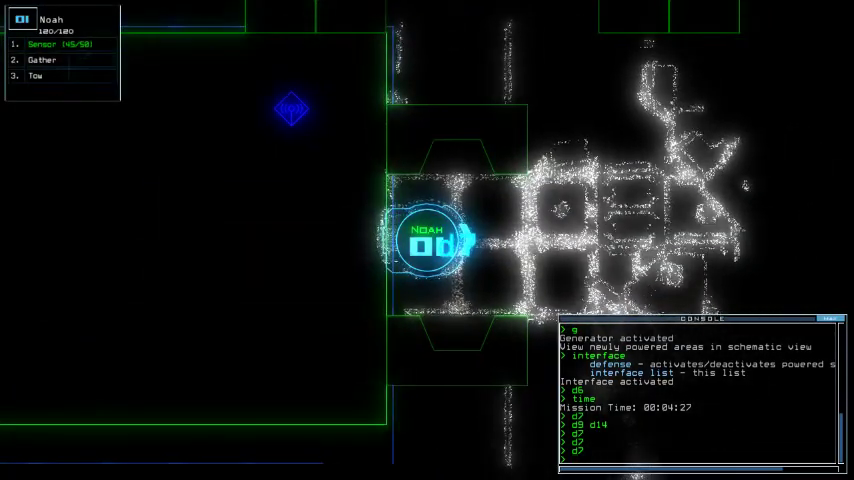
text(sensor)
key(Return)
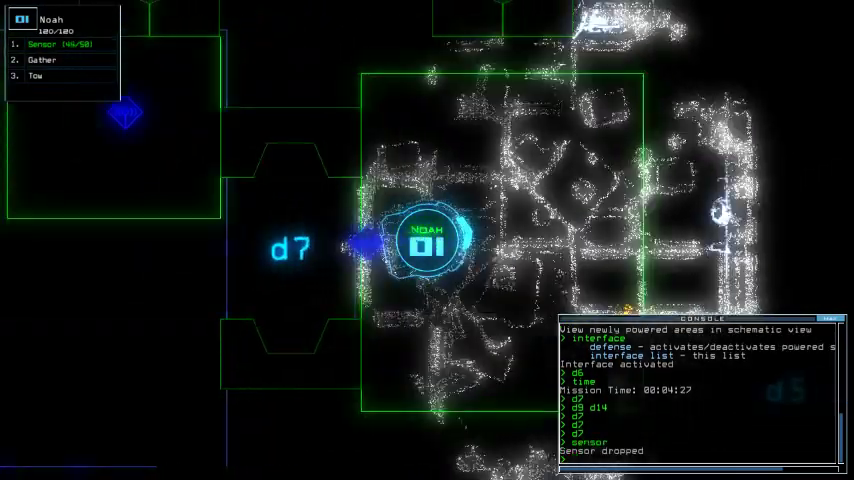
text(g)
key(Return)
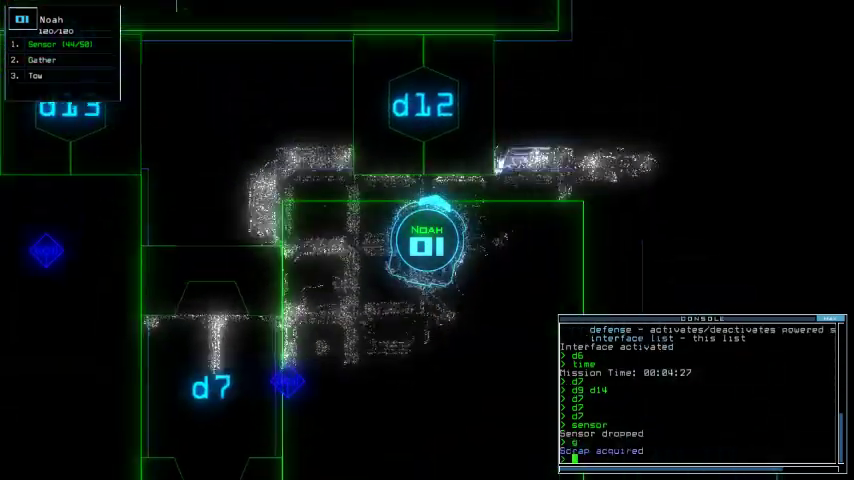
text(d12)
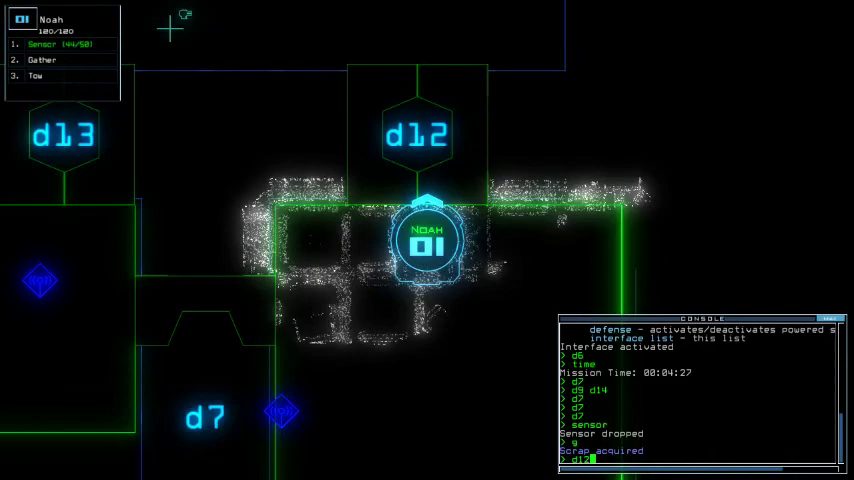
key(Escape)
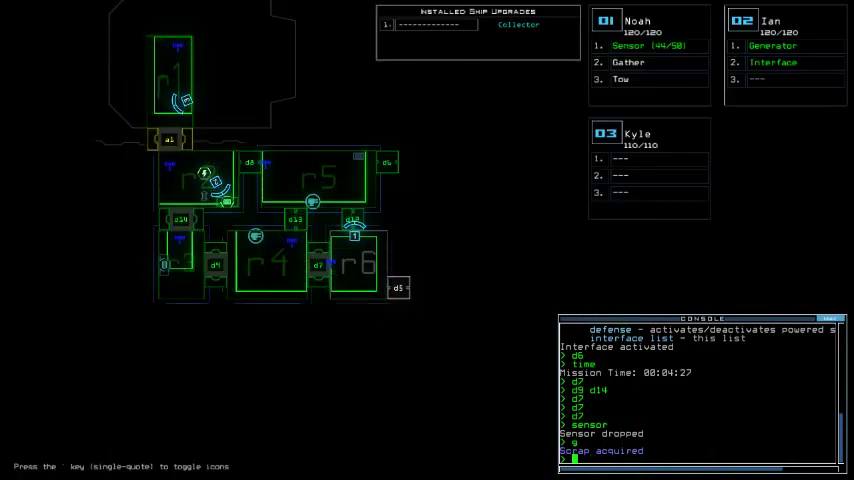
Step: Drive drone 01 toward room r2, then close three doors
key(1)
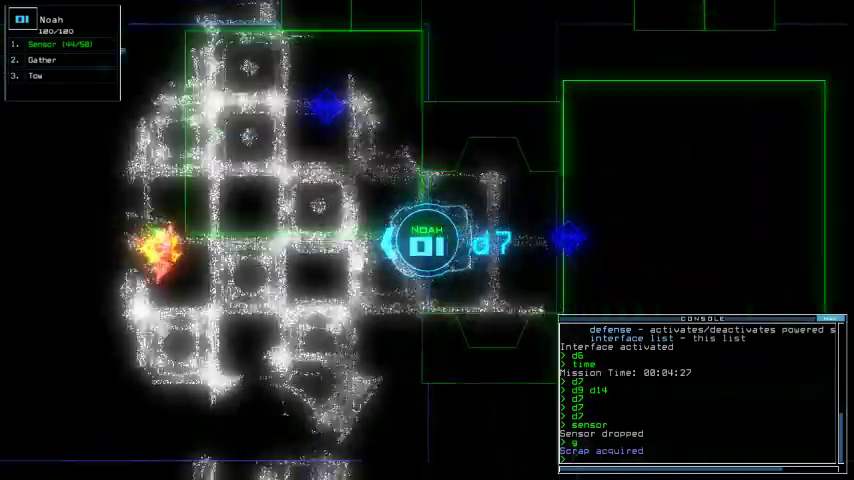
key(Right)
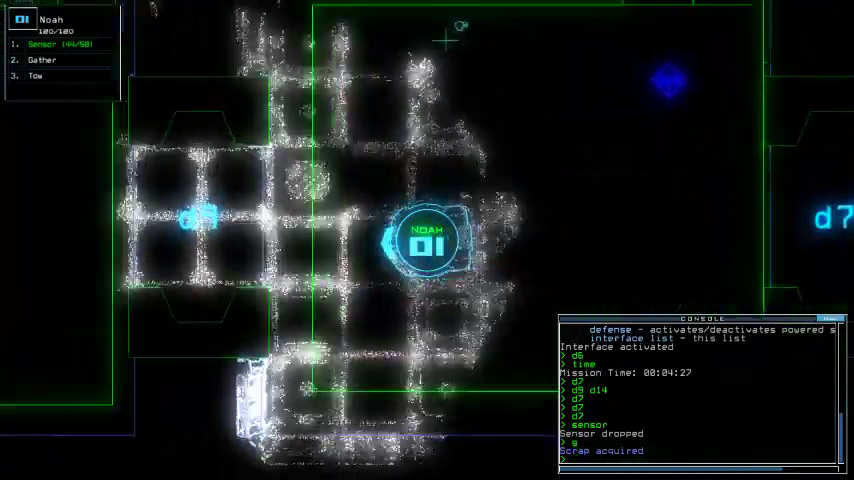
key(Up)
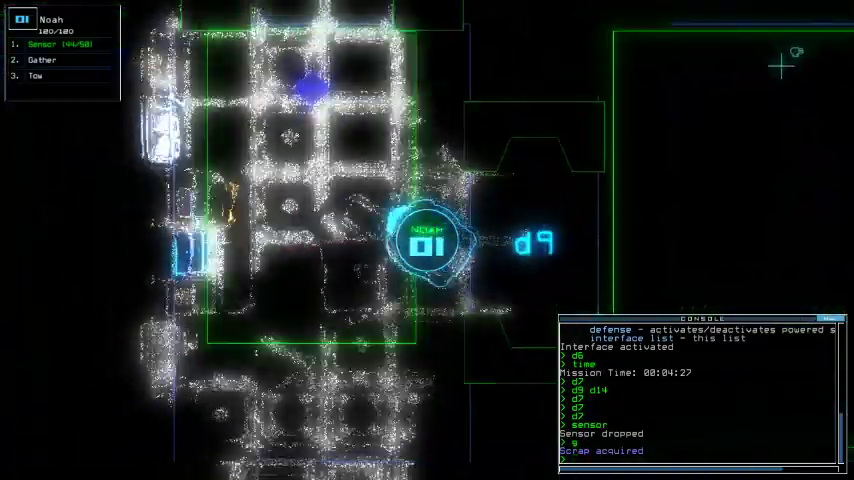
key(Up)
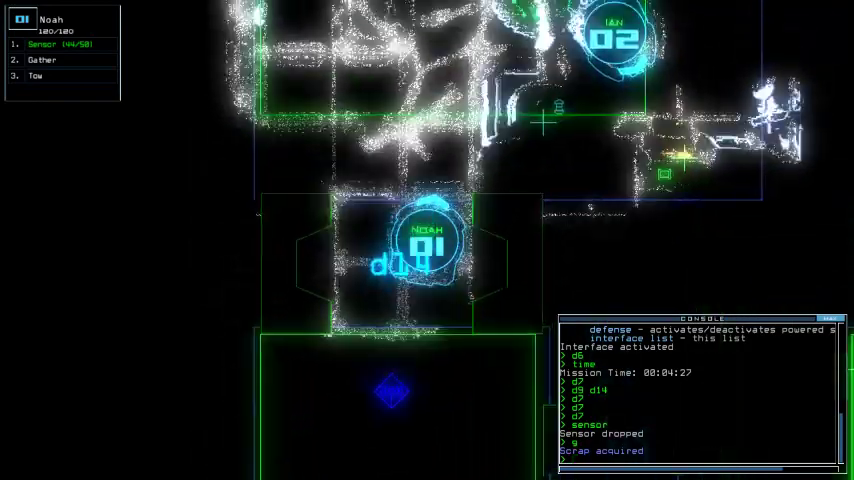
key(space)
text(cc)
key(Return)
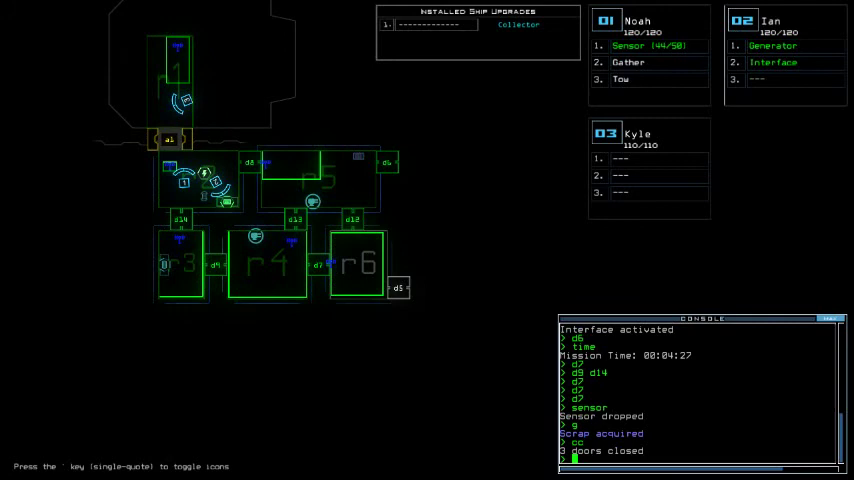
Step: Check mission time up to 00:05:30, then recall drones to r1 and power down
key(Return)
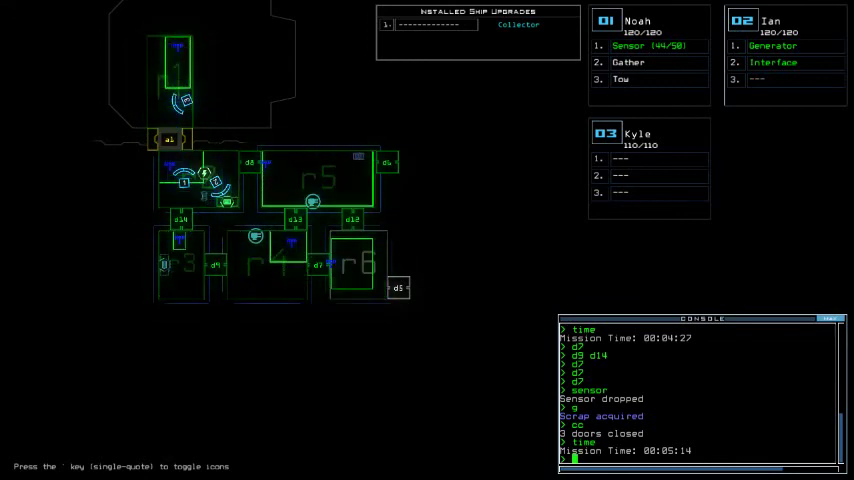
text(time)
key(Return)
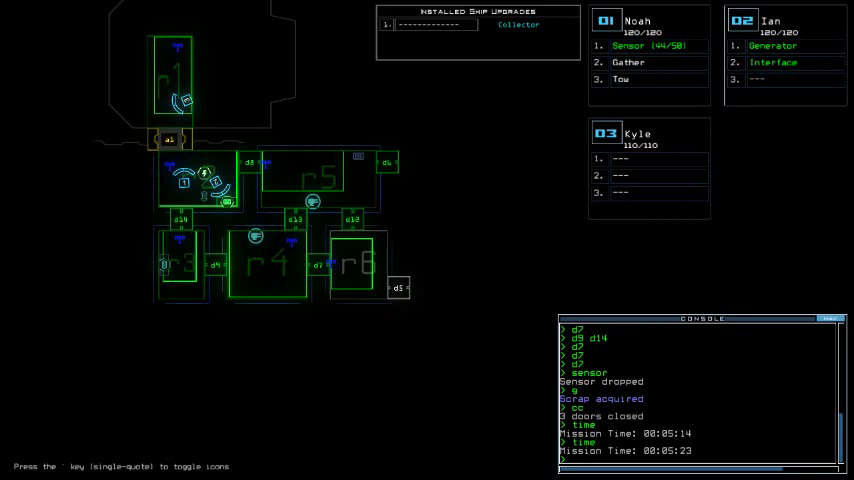
text(time)
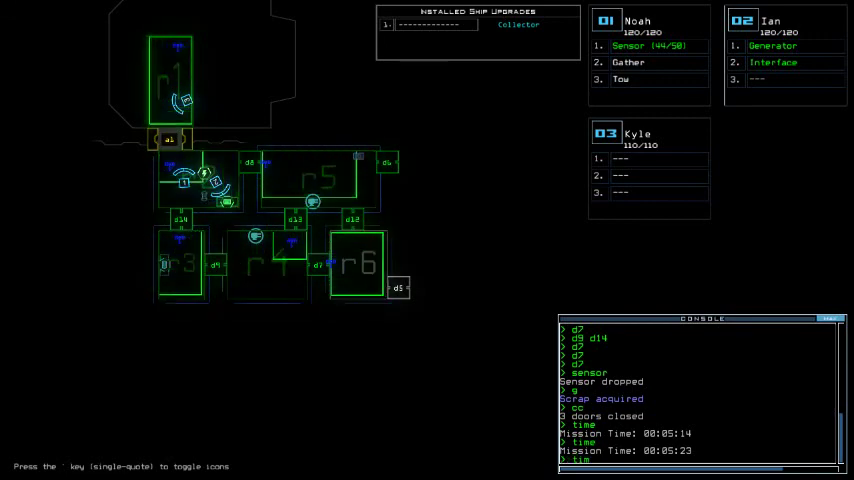
key(Return)
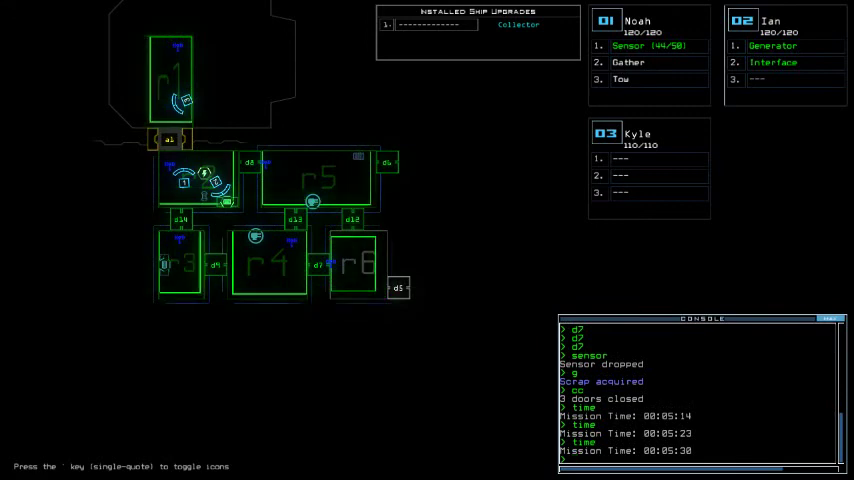
text(end)
key(Return)
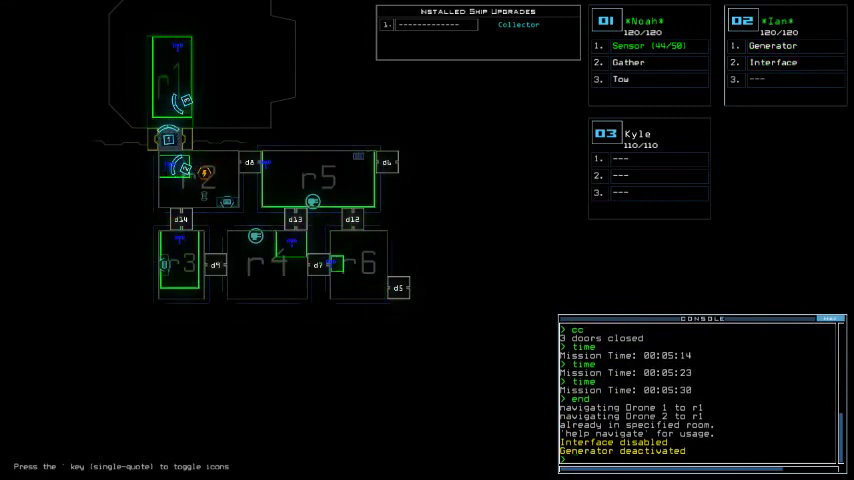
text(time)
Step: Check mission time 00:05:39 and watch drones 01 and 02 gather in r1
key(Return)
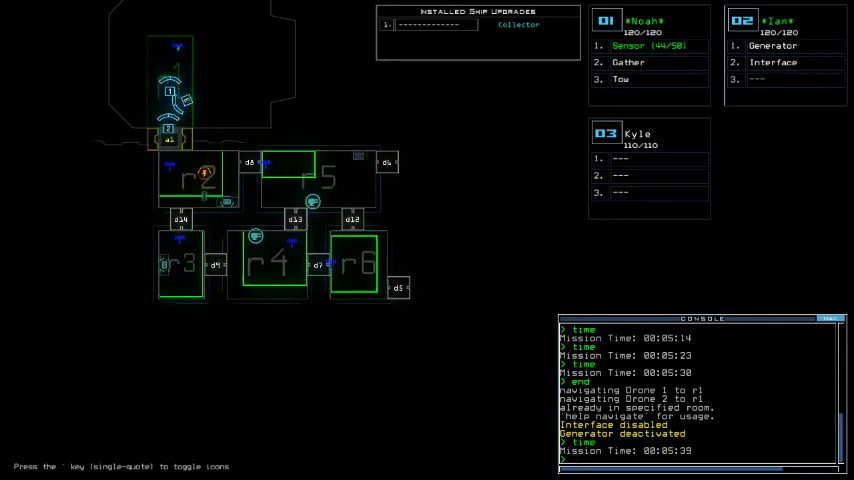
key(2)
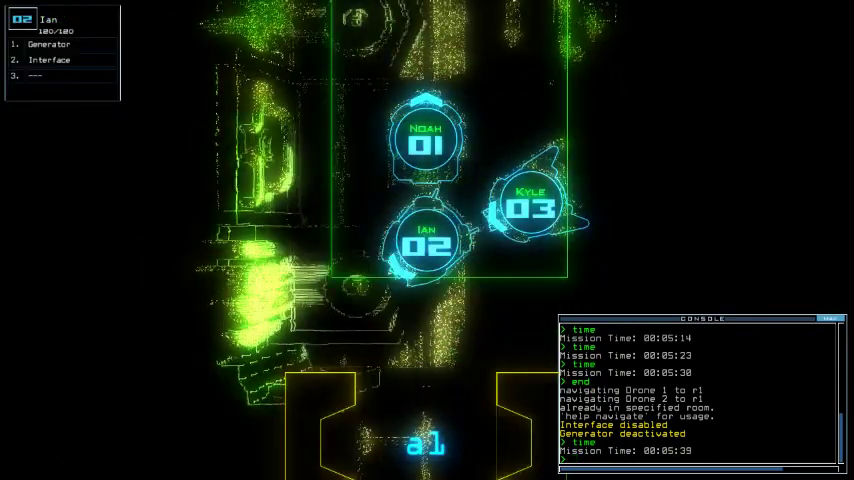
key(1)
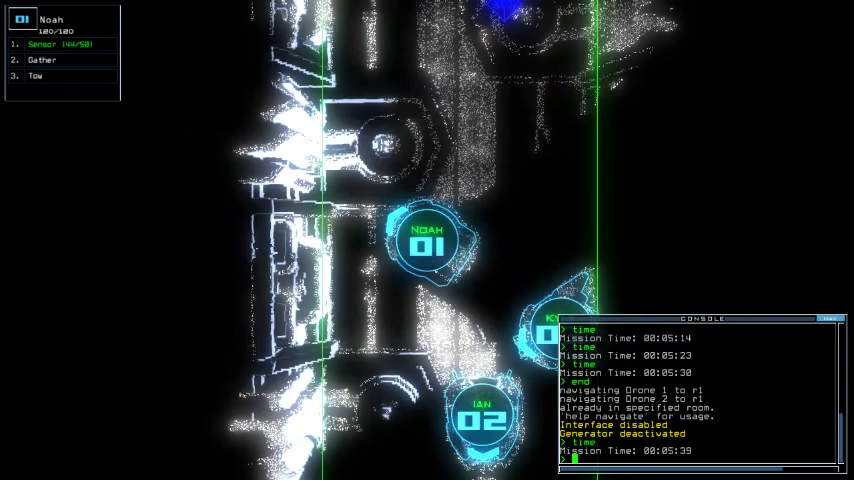
key(space)
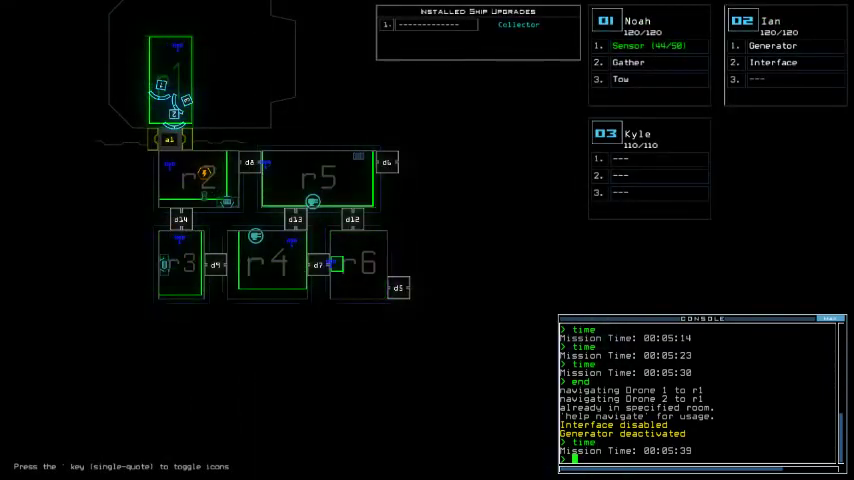
key(1)
key(2)
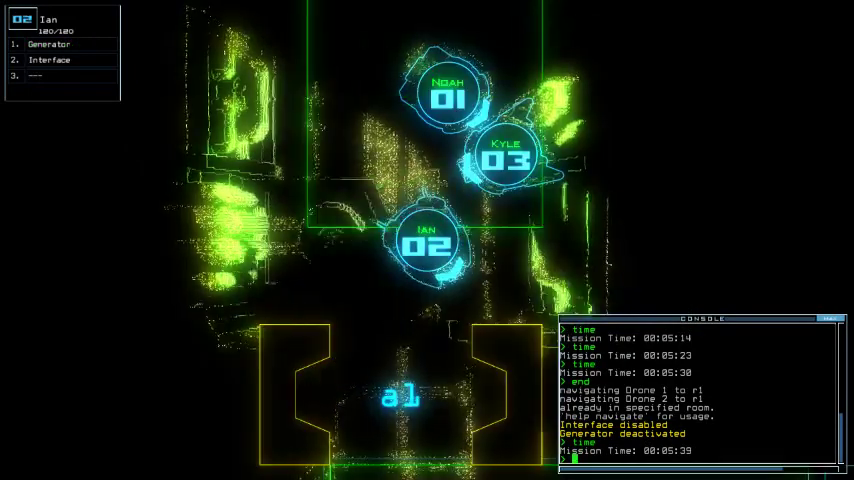
text(a1)
key(space)
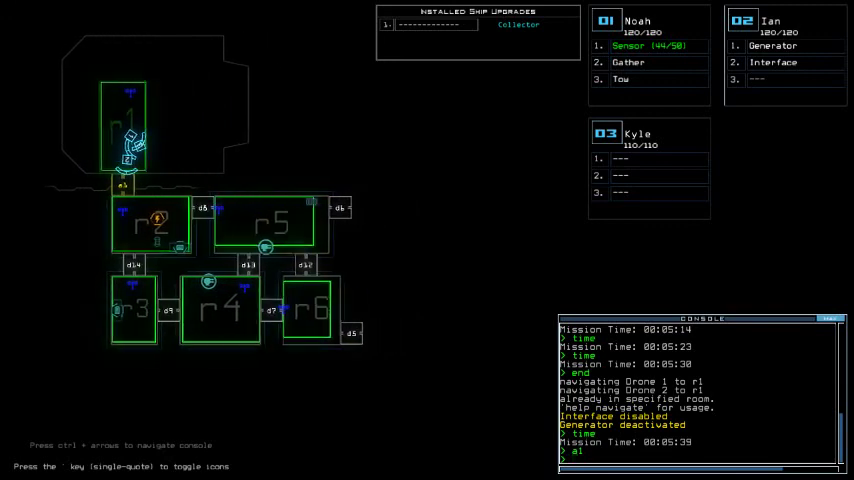
Step: Show the derelict status report, then check mission time (00:07:05) as r2 floods
key(Return)
text(status)
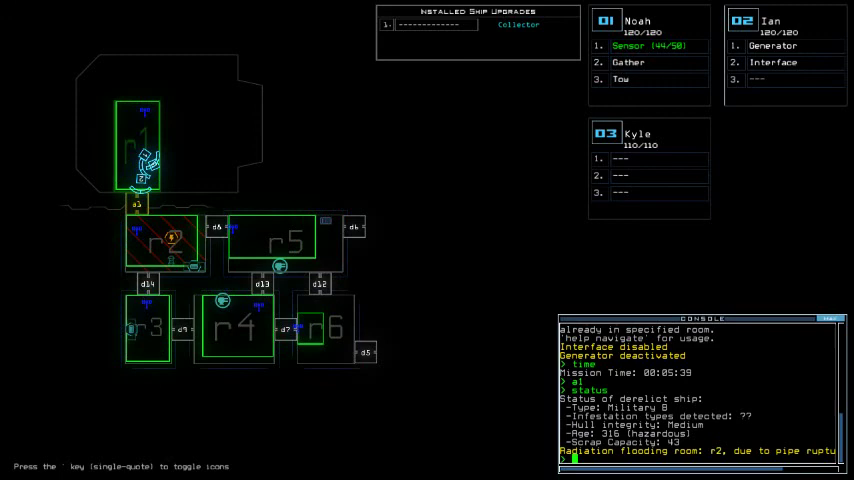
text(time)
key(Return)
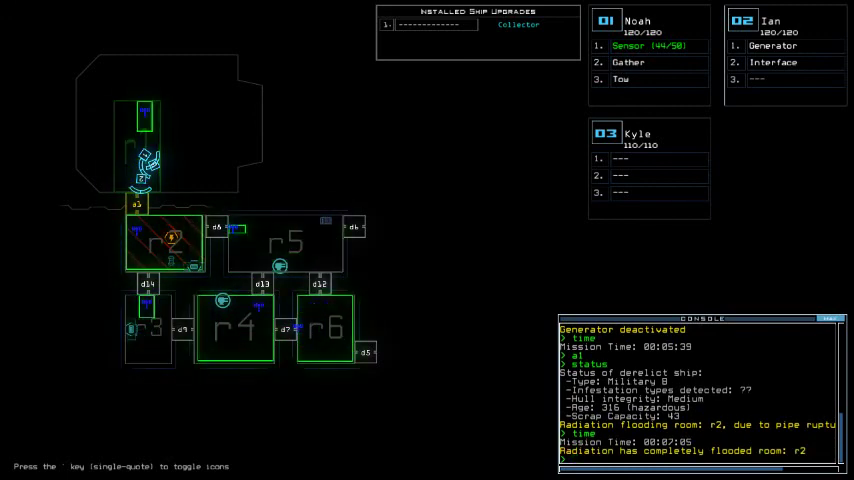
text(exit)
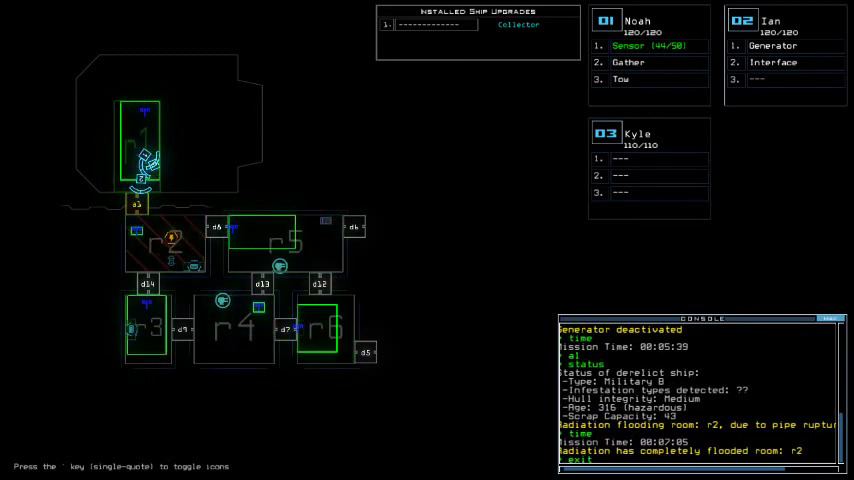
Step: Exit the derelict and dismiss the final score of 705
key(Return)
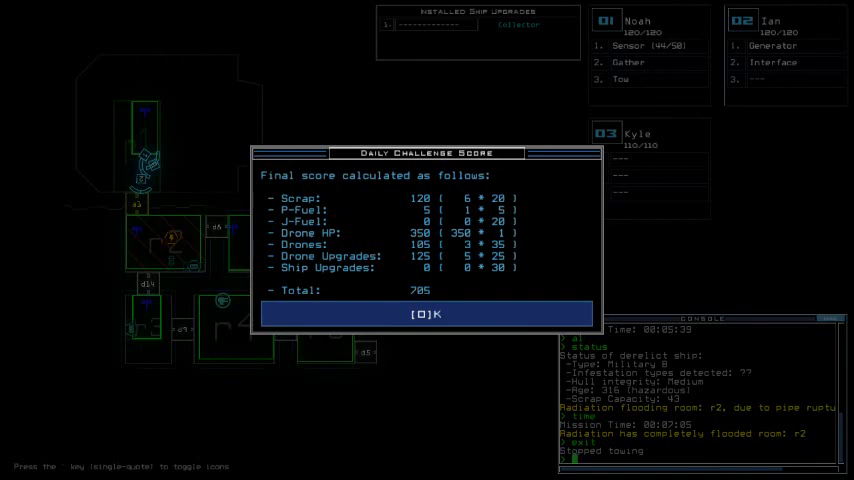
key(Return)
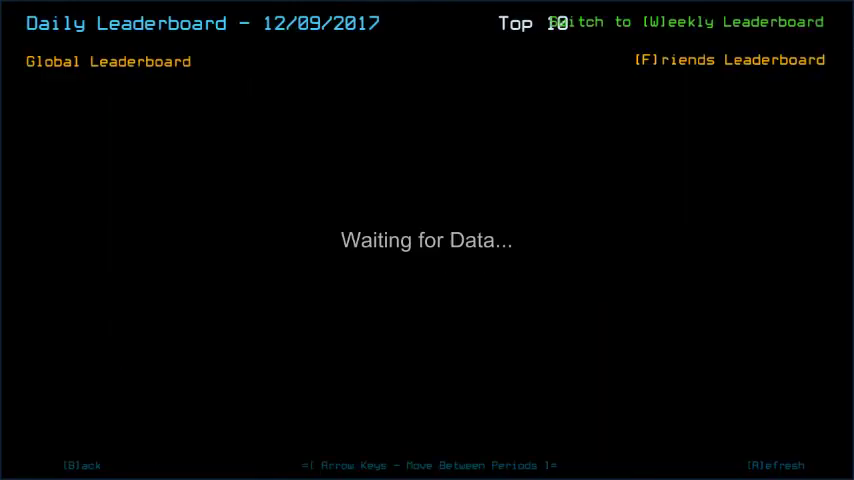